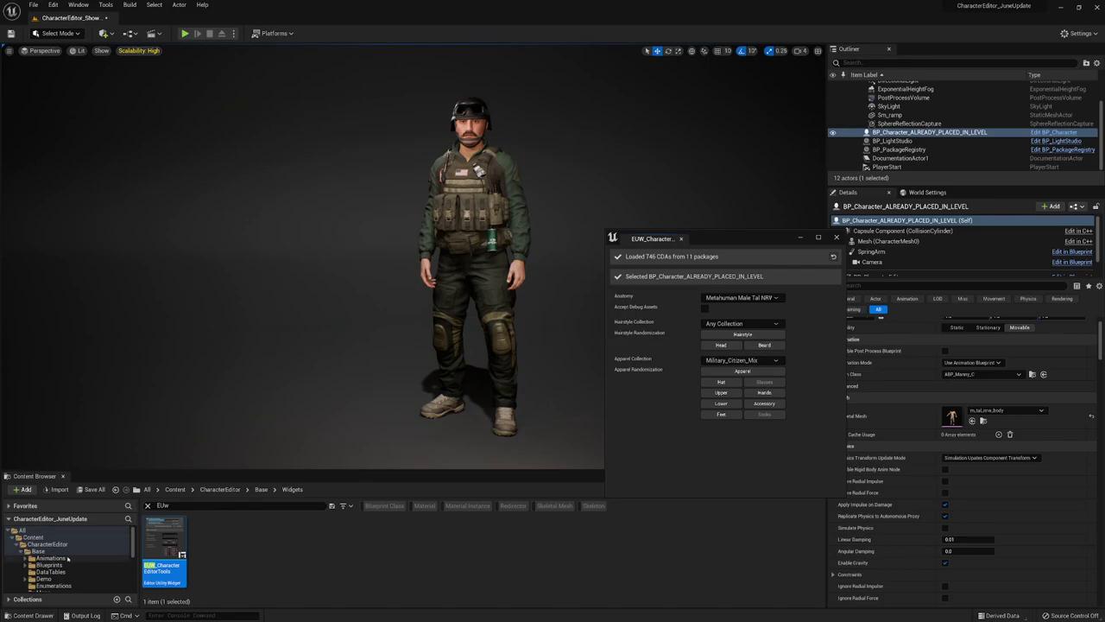
Run the EUW_CharacterEditorTools editor utility widget from the Widgets folder.
scroll(47, 540, down, 1)
scroll(47, 541, down, 2)
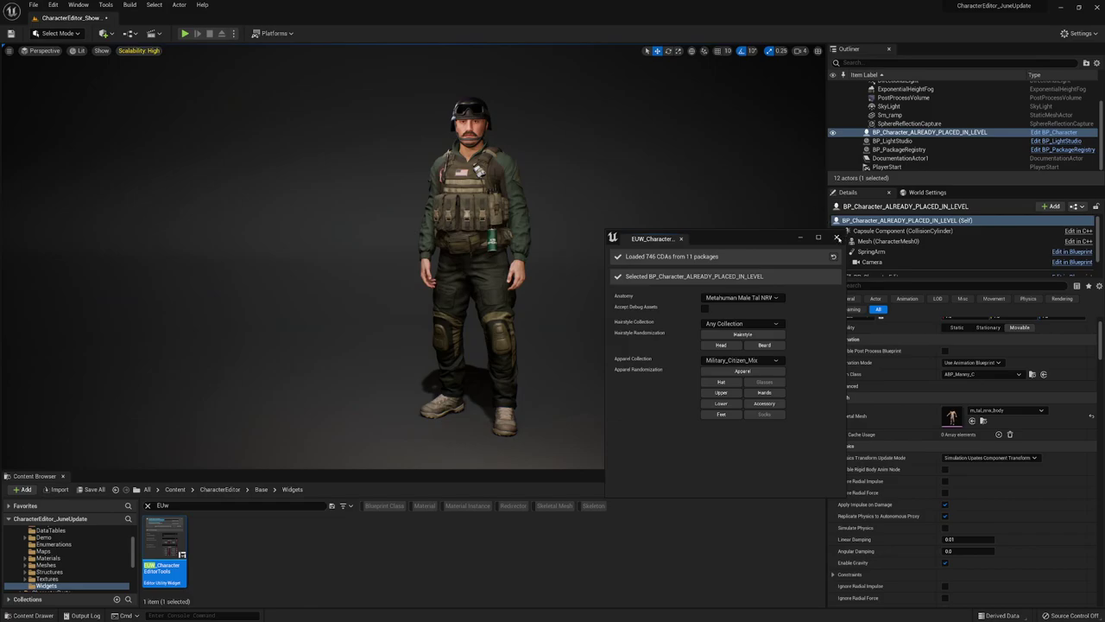
right_click(164, 544)
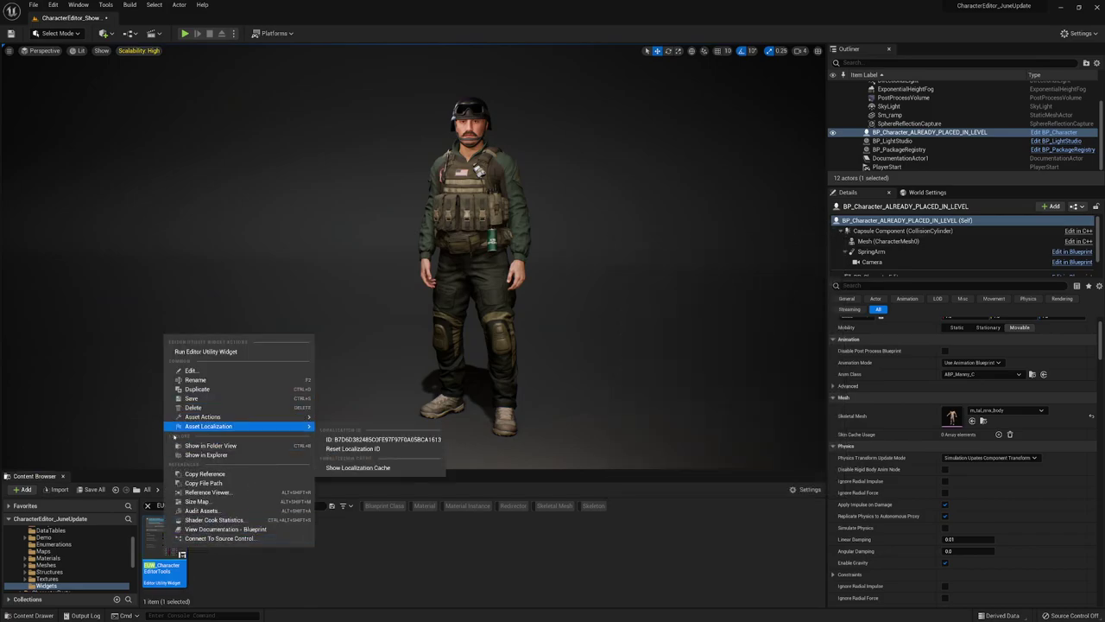
click(200, 352)
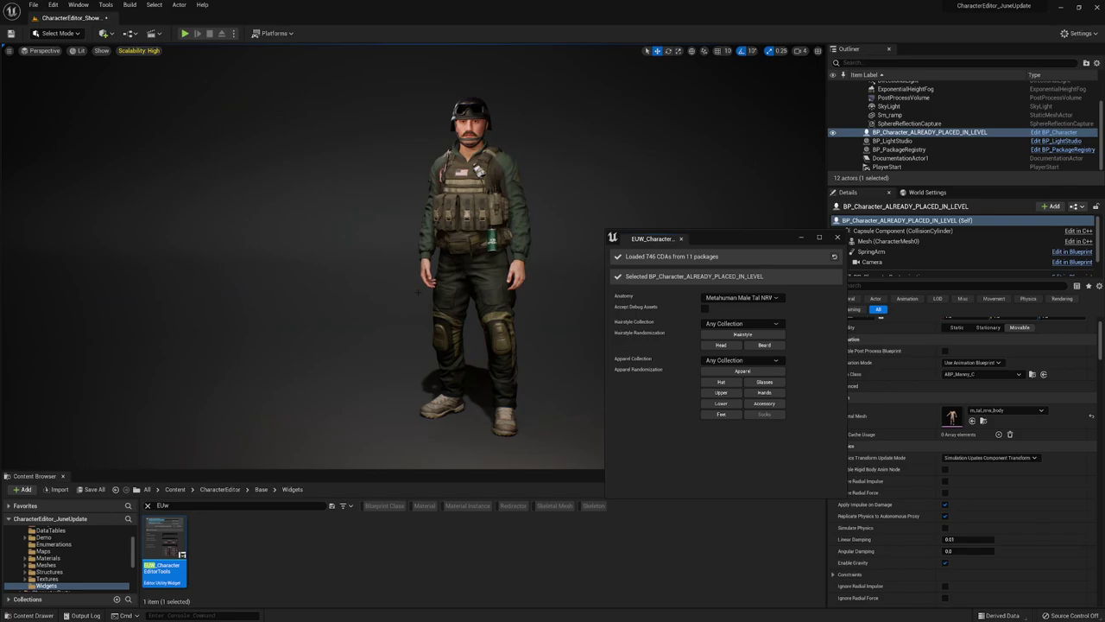
Show the hidden editor icons, select BP_PackageRegistry in the level and review its list of packages to load.
key(g)
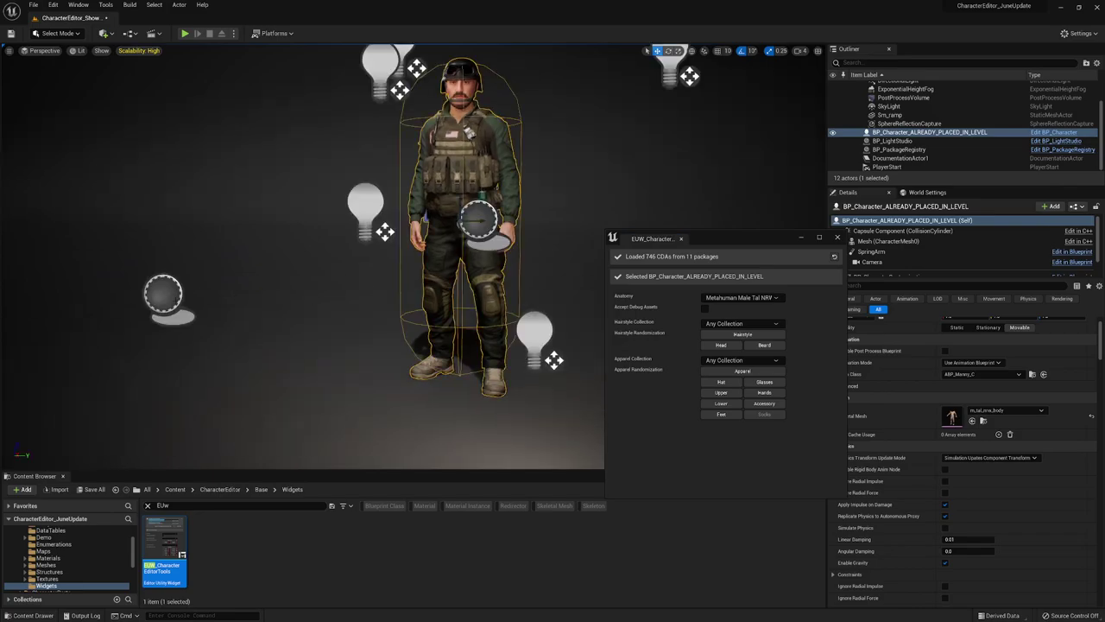
click(164, 293)
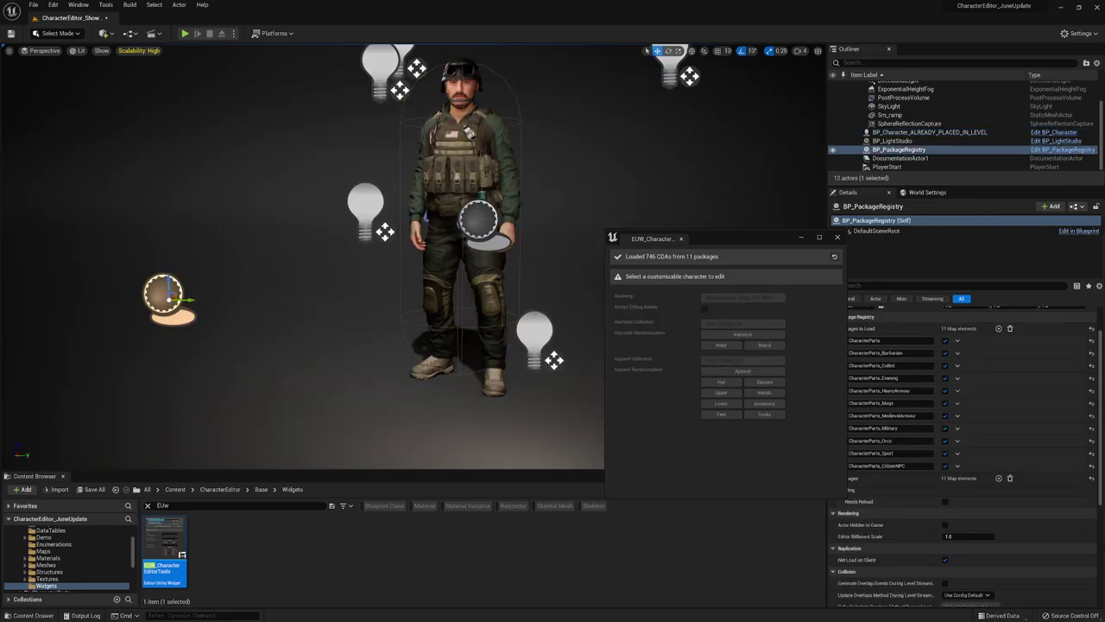
drag(790, 244, 717, 245)
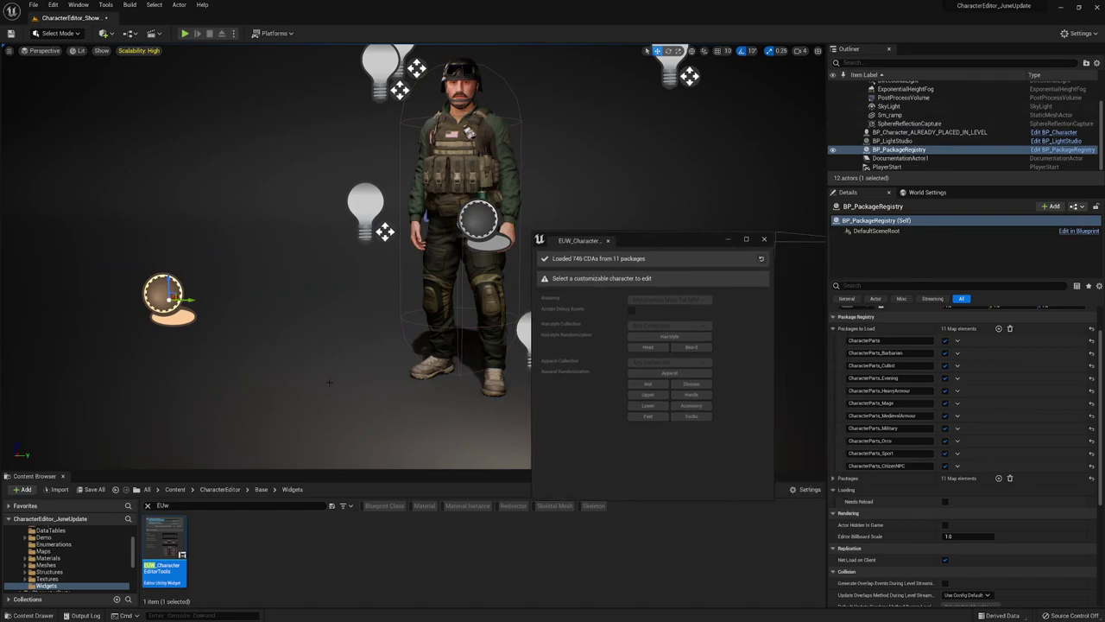
scroll(861, 374, up, 2)
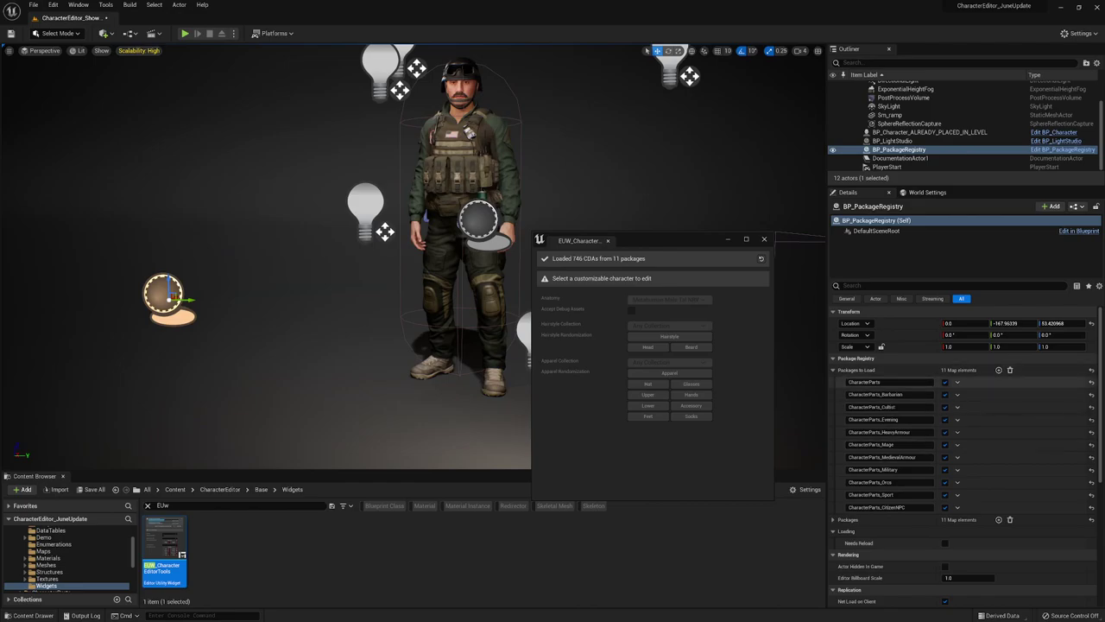
scroll(887, 436, down, 3)
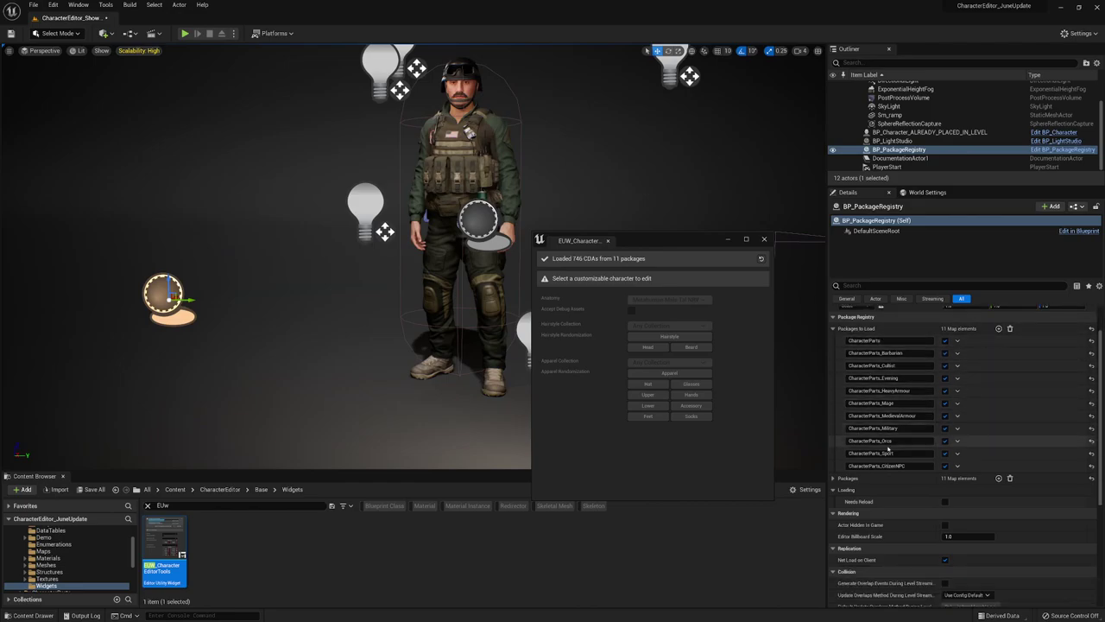
scroll(887, 445, down, 1)
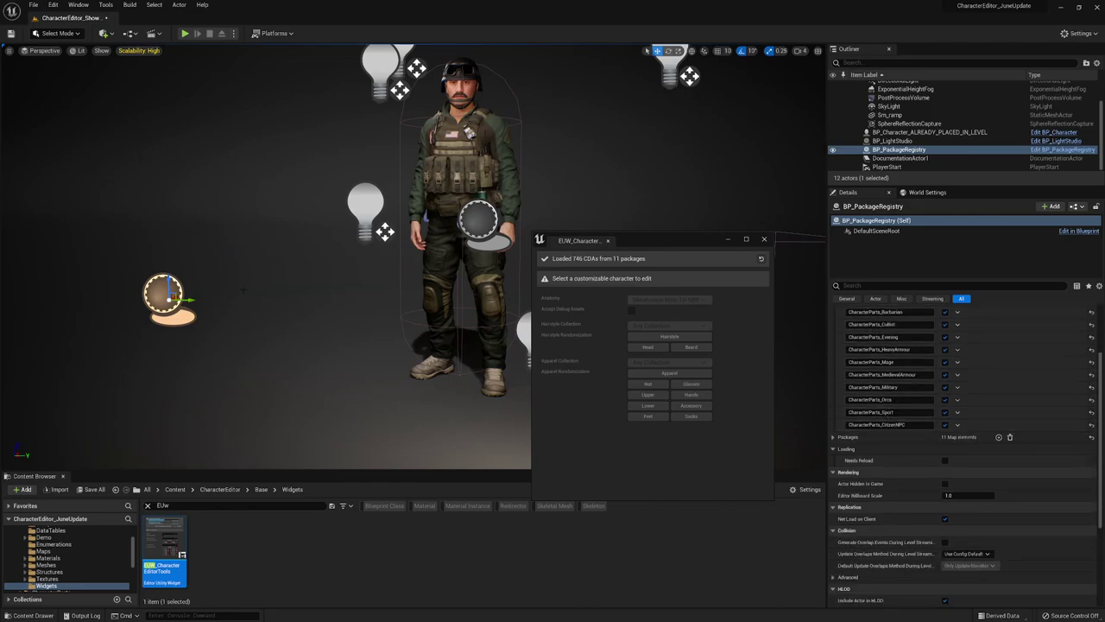
Turn the CharacterParts_Cultist package off and on again, and reload the customization data assets.
scroll(888, 406, up, 3)
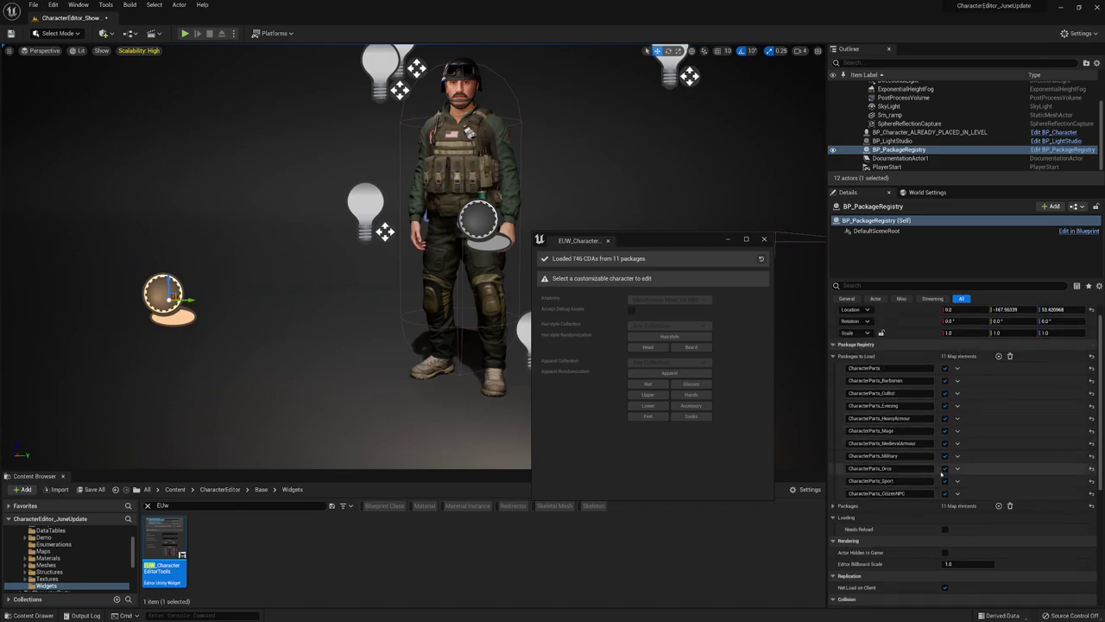
click(946, 394)
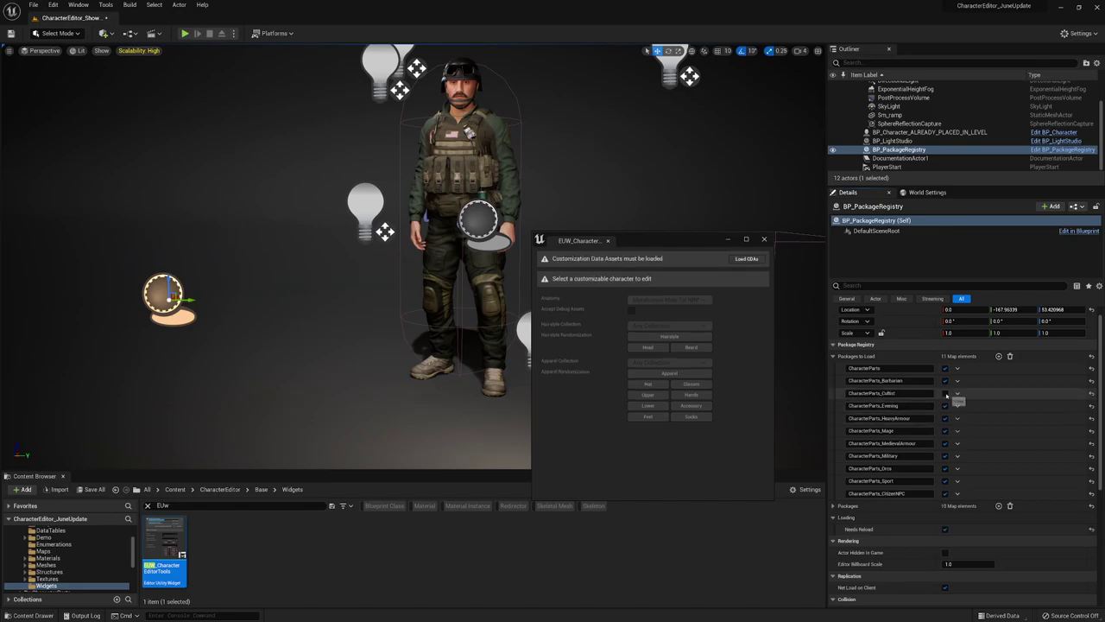
click(946, 394)
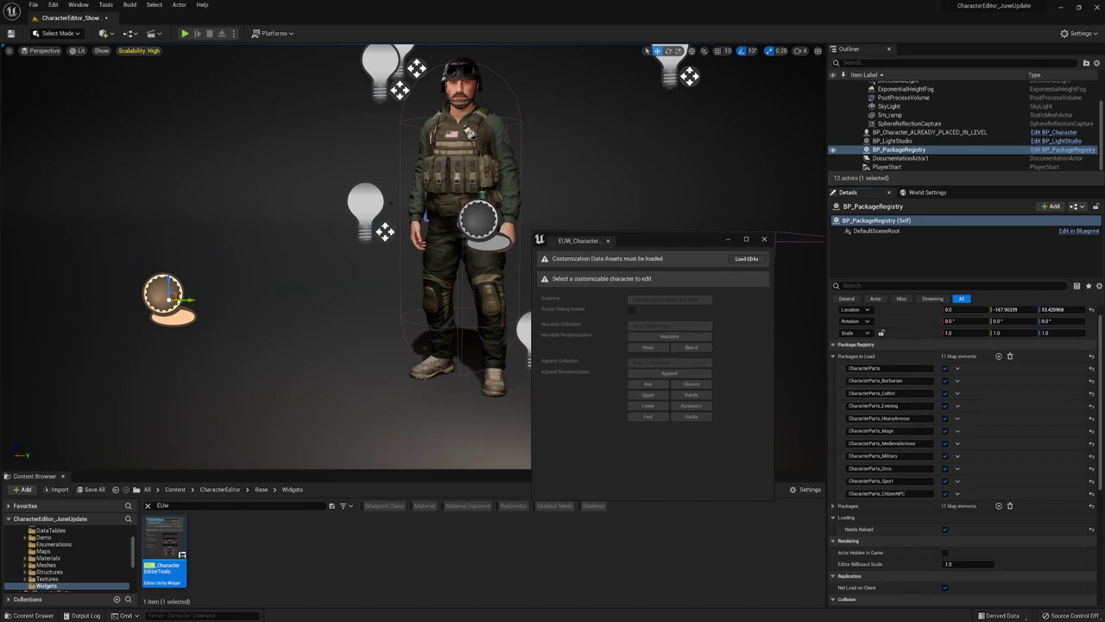
click(748, 259)
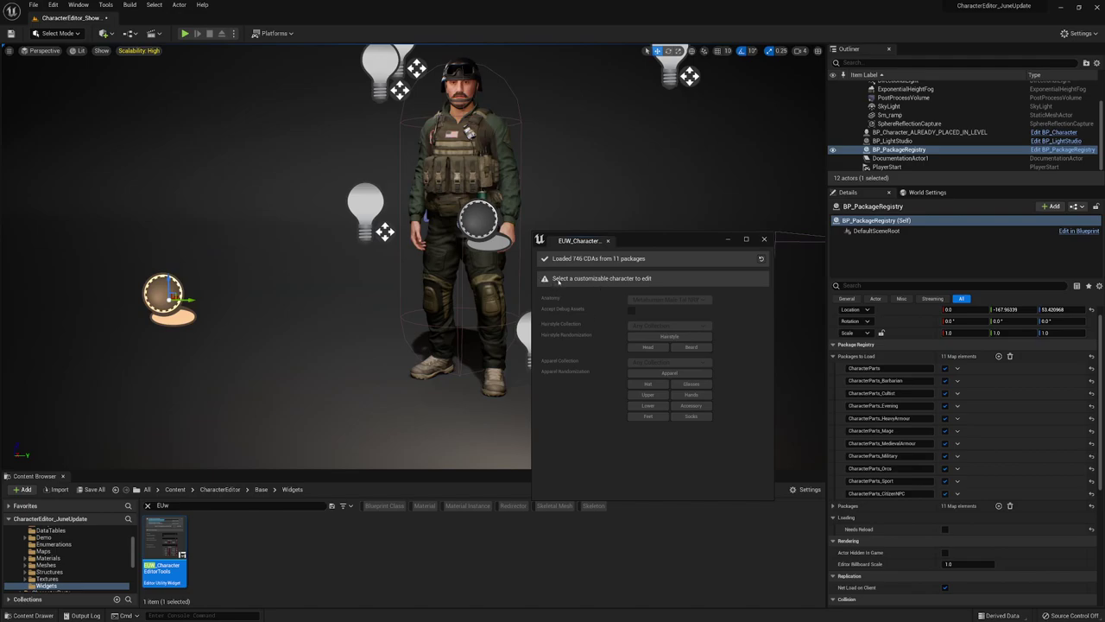
Select the placed character, set its apparel collection to Military_Citizen_Mix and randomize the whole outfit four times.
click(449, 150)
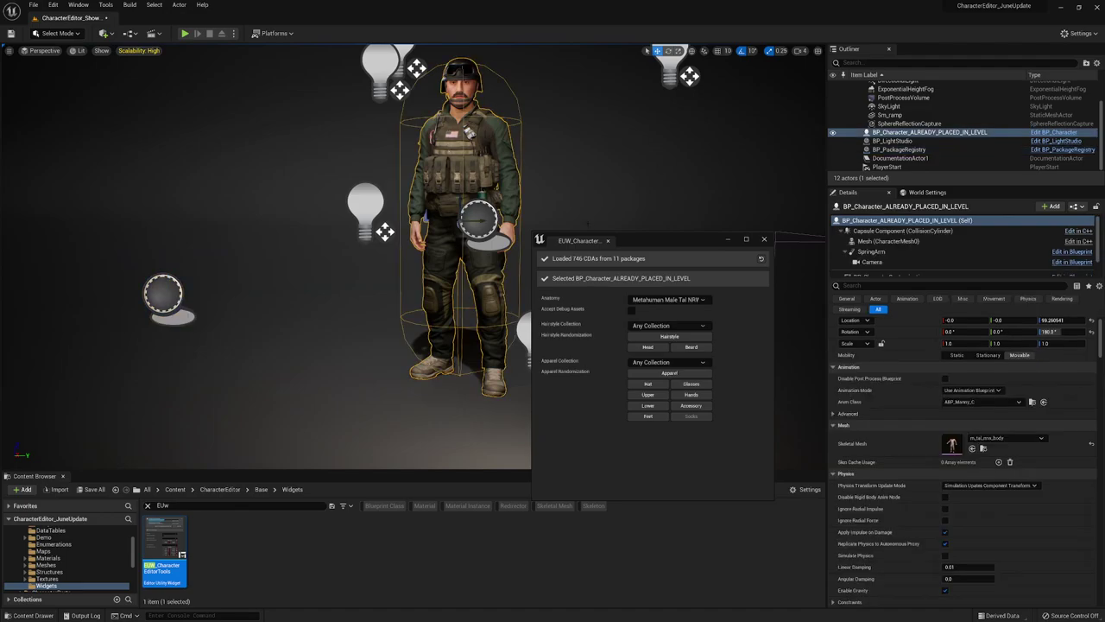
drag(649, 241, 730, 196)
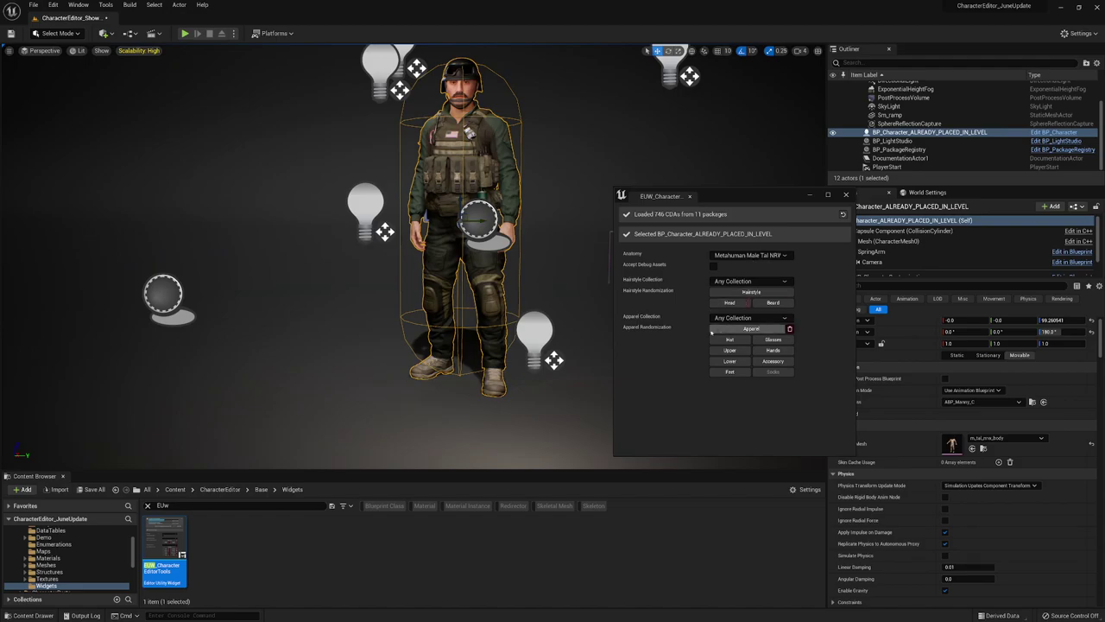
click(735, 319)
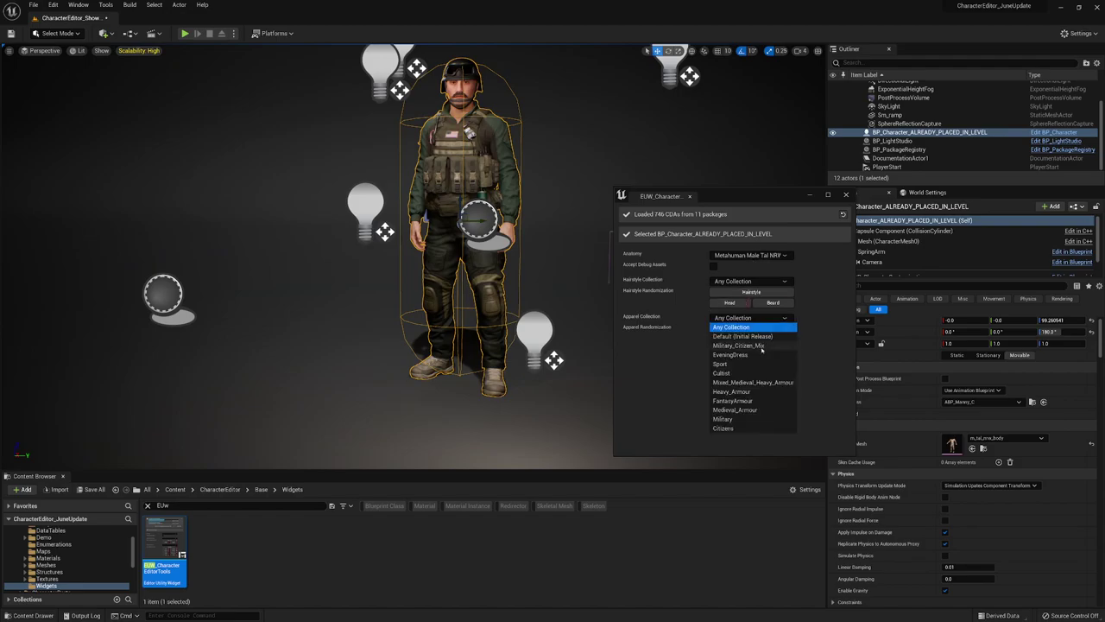
click(761, 346)
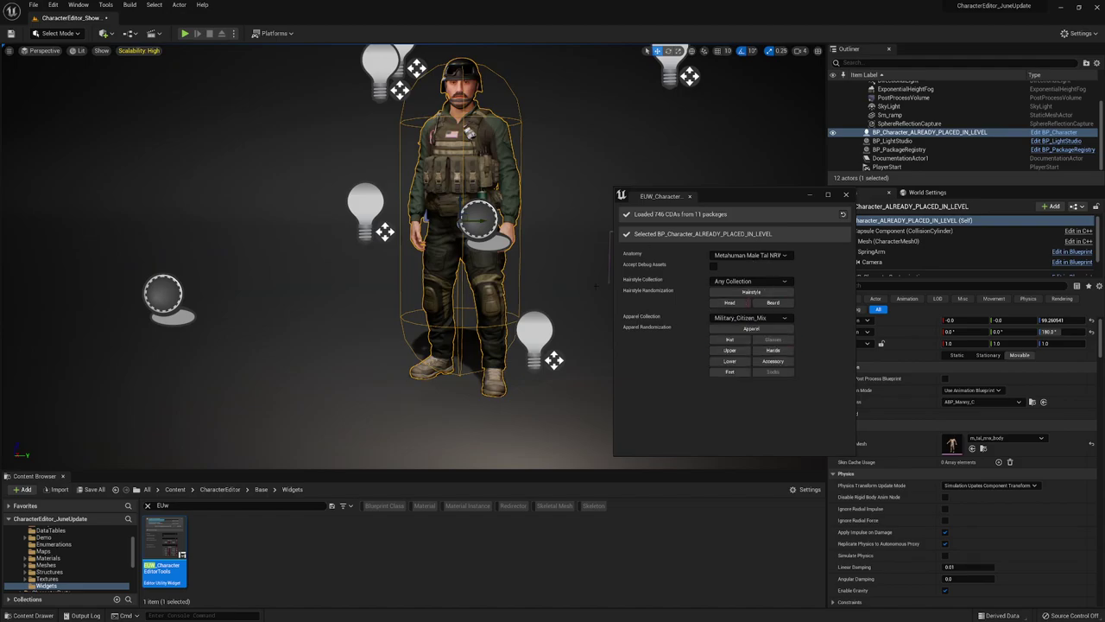
click(753, 329)
click(753, 329)
click(753, 329)
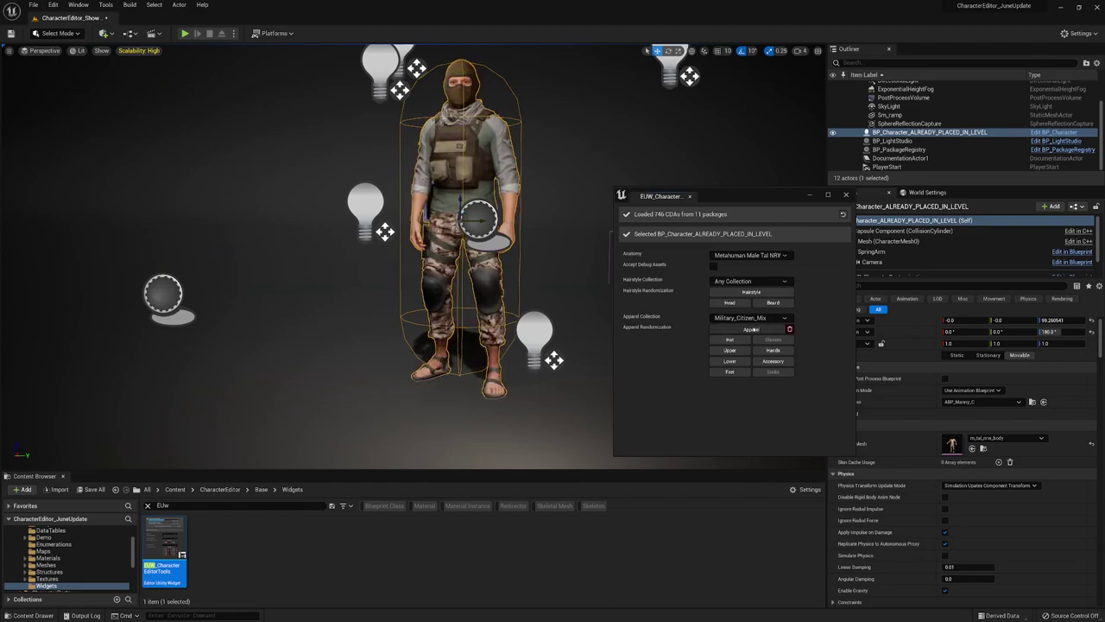
click(753, 329)
Hide the editor icons, make the viewport full screen and move the character tools window clear of the character.
key(g)
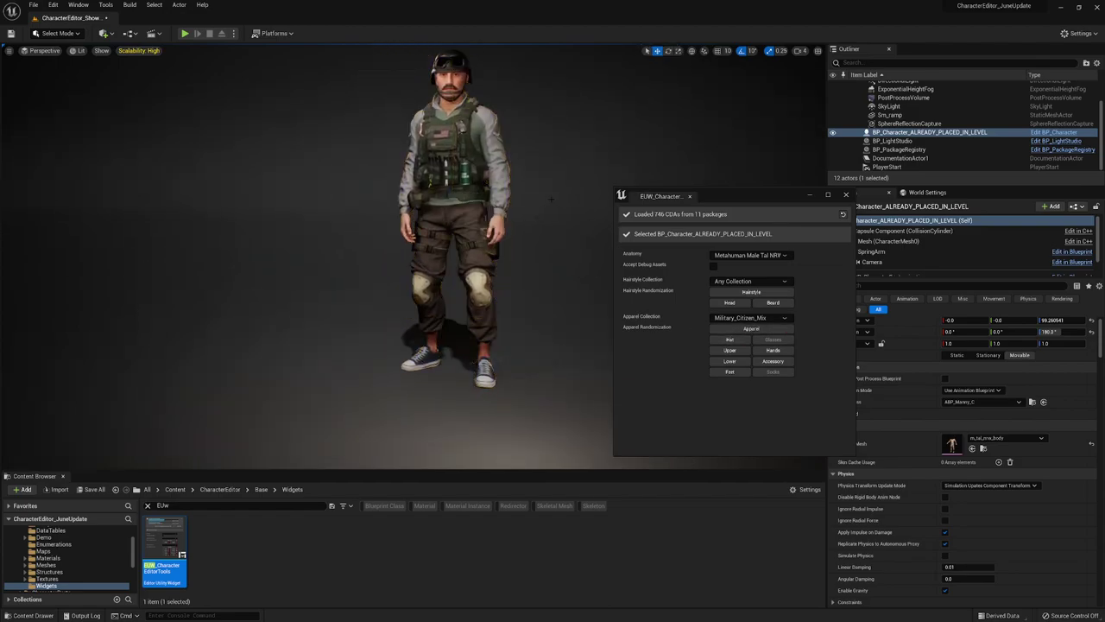
scroll(551, 198, up, 3)
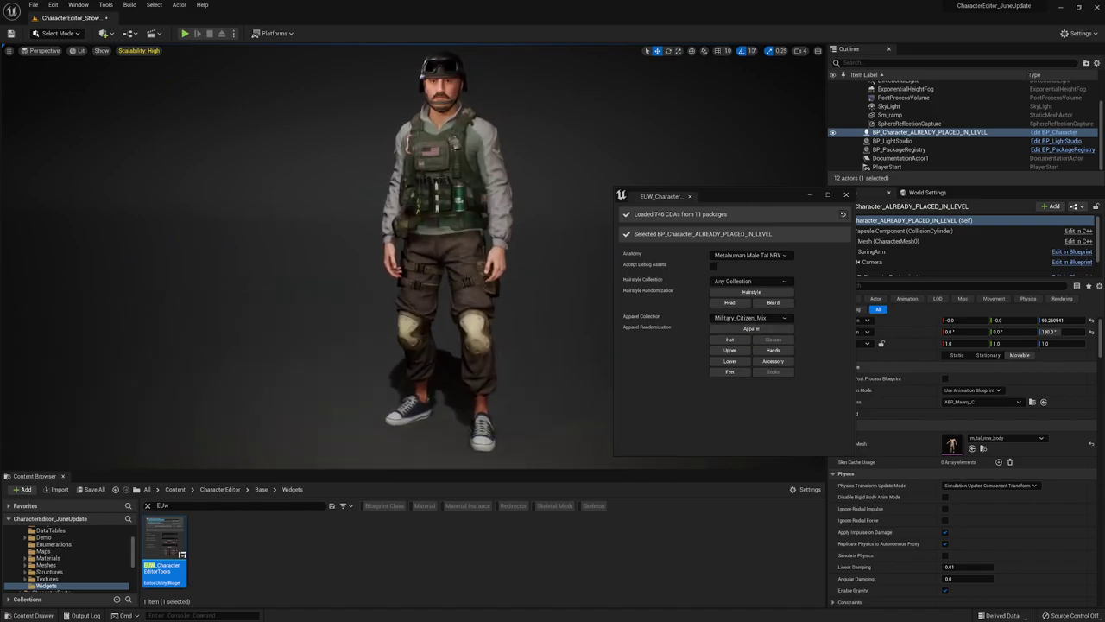
key(F11)
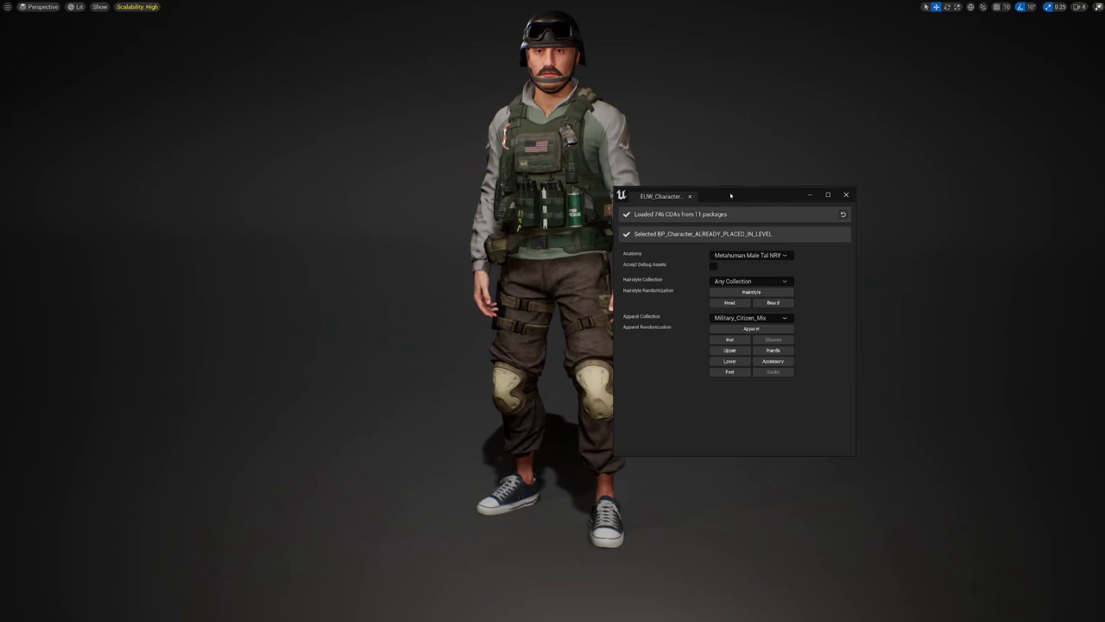
drag(731, 196, 886, 150)
Randomize the character's hat, upper garment and lower garment individually several times.
click(885, 296)
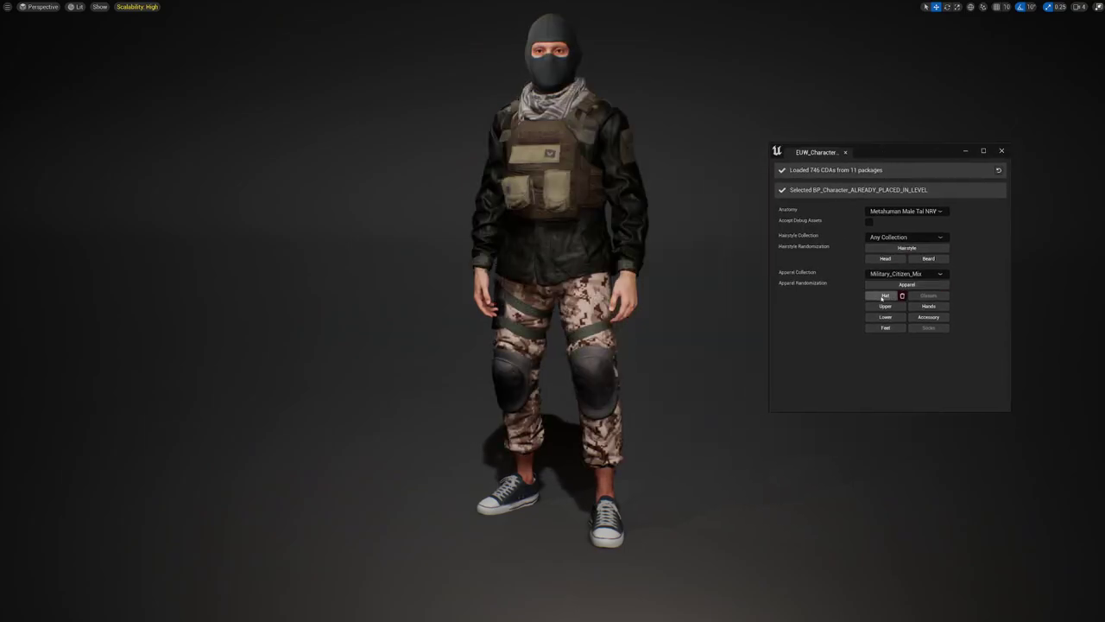
click(885, 296)
click(885, 306)
click(885, 317)
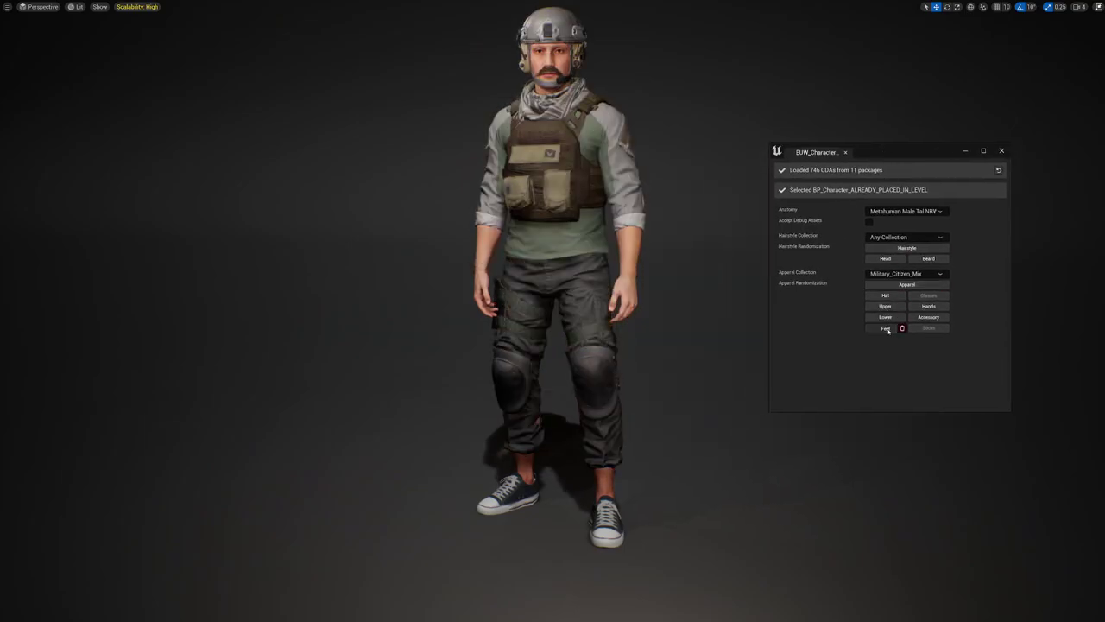
click(885, 317)
click(885, 306)
click(885, 295)
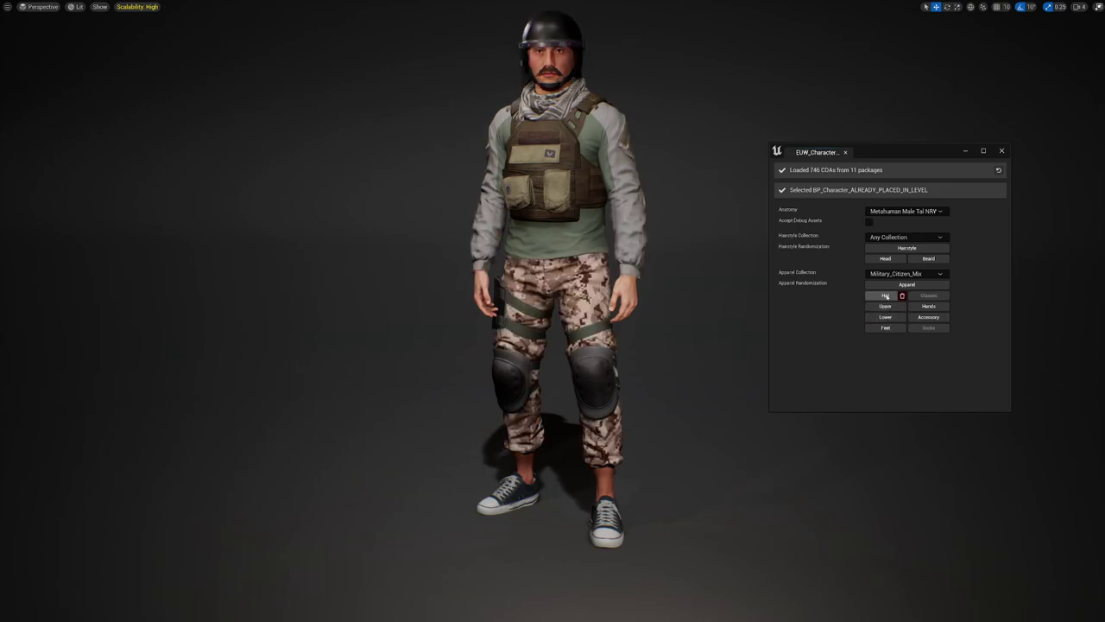
click(885, 295)
click(885, 305)
click(886, 317)
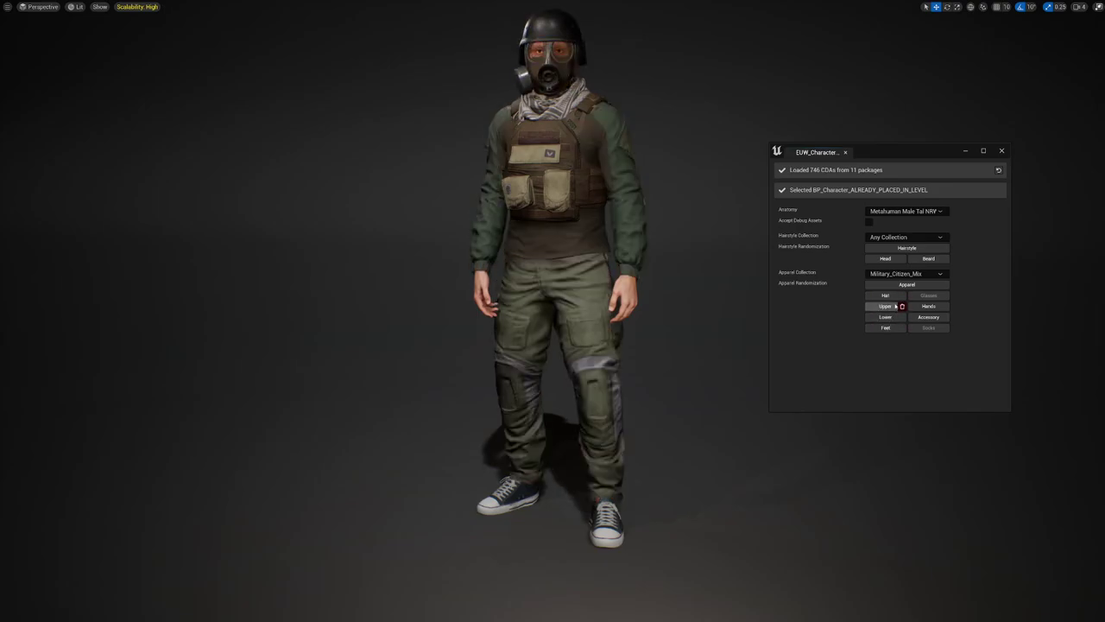
click(896, 306)
click(885, 295)
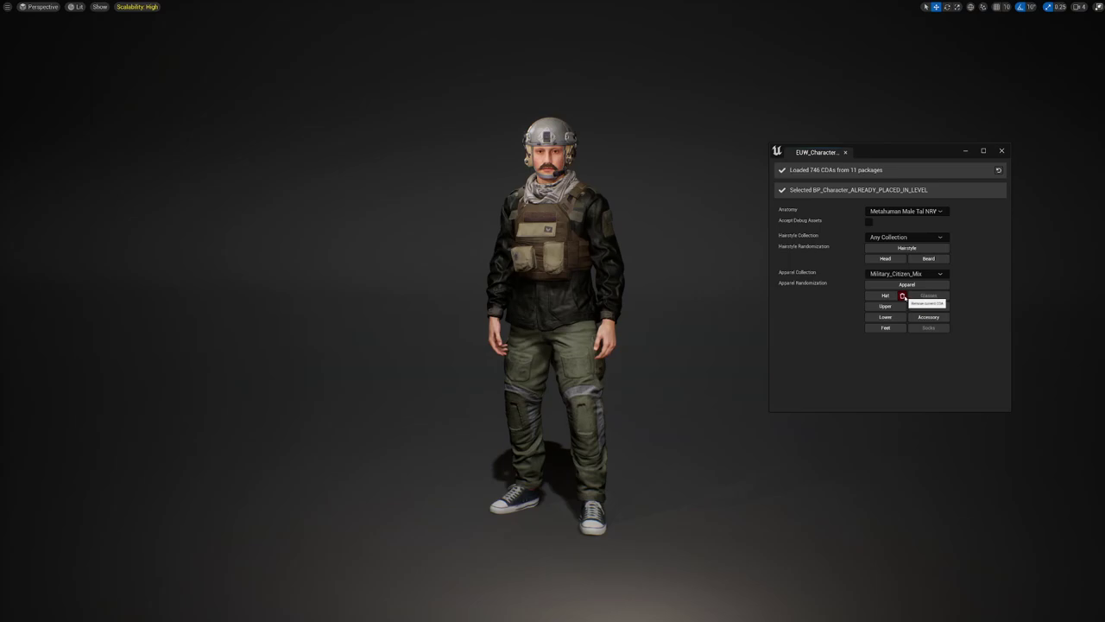
Remove the character's current hat, and randomize a new hat, upper garment and lower garment.
click(902, 296)
scroll(552, 197, up, 2)
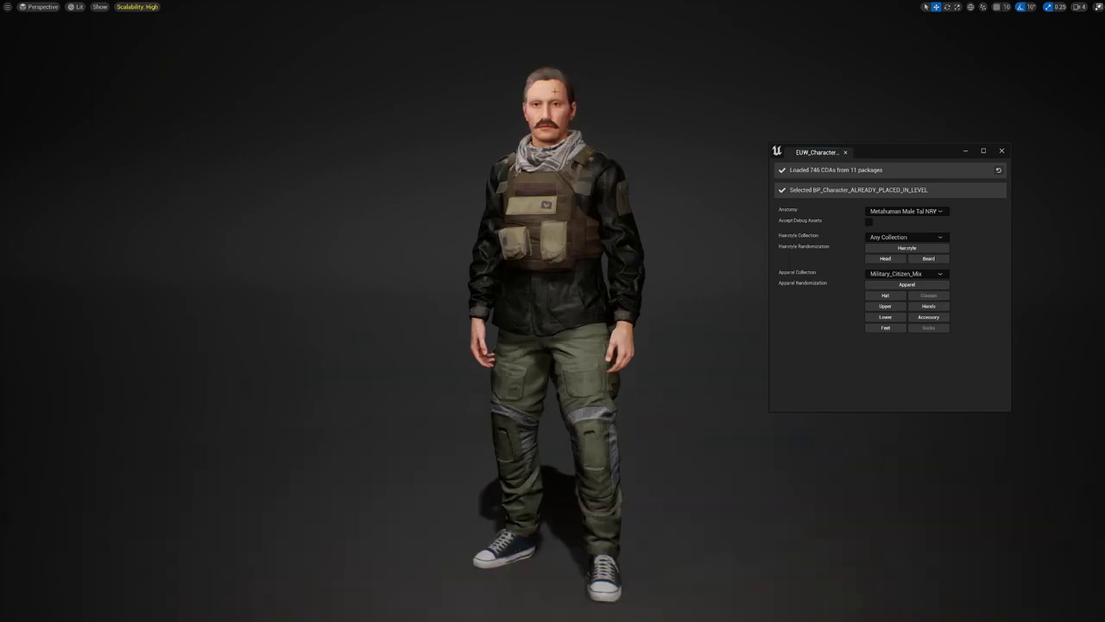
click(885, 296)
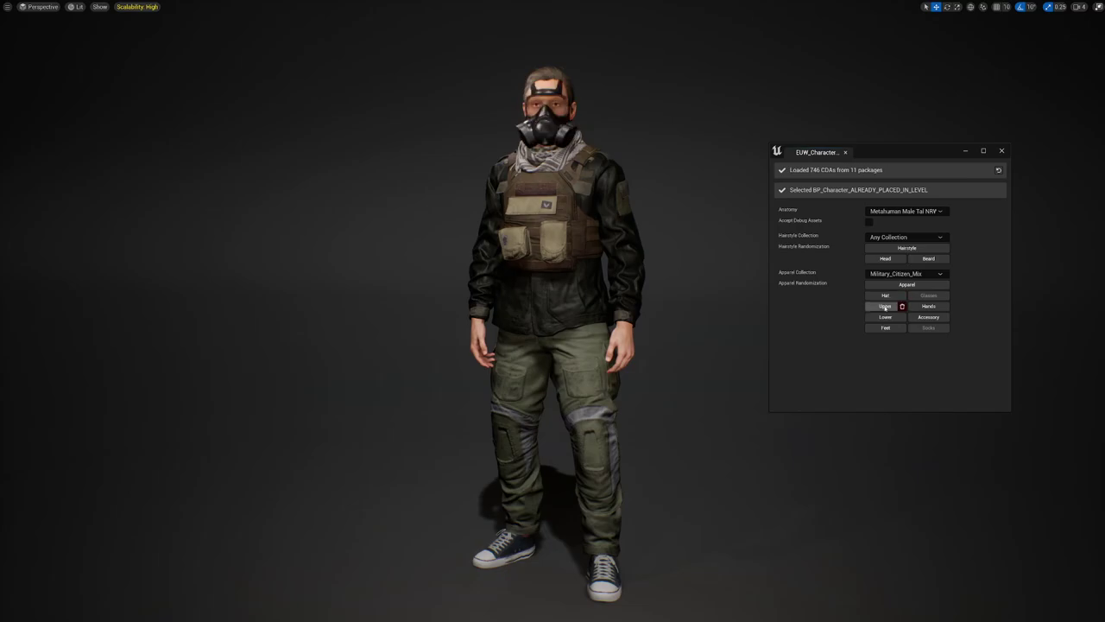
click(885, 307)
click(885, 316)
Set the apparel collection to Sport and randomize the whole outfit five times.
click(901, 275)
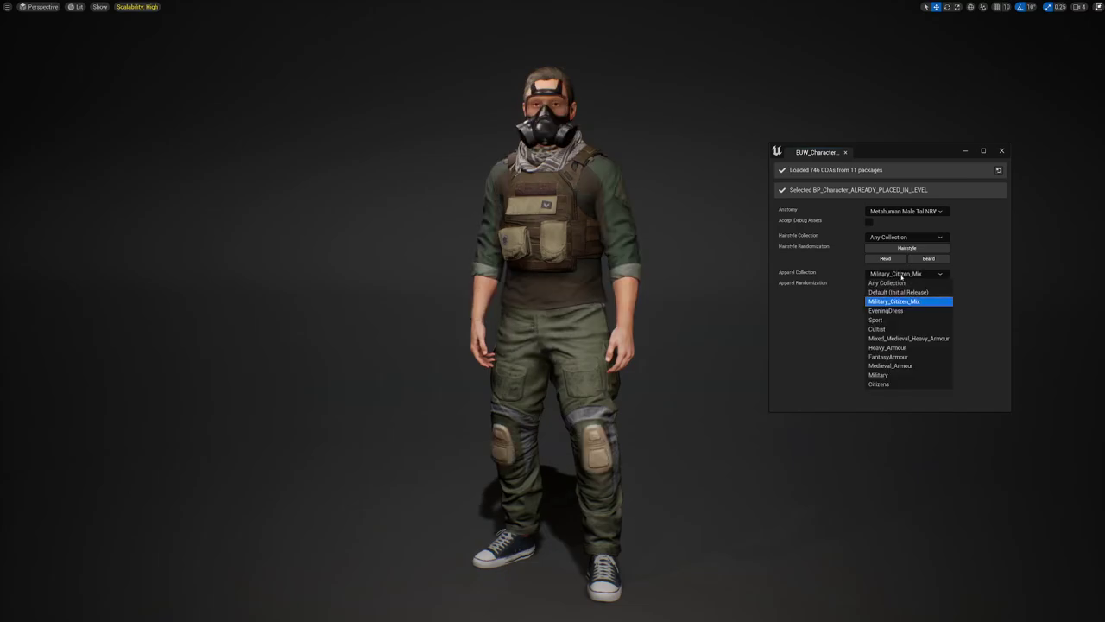
click(896, 320)
click(908, 286)
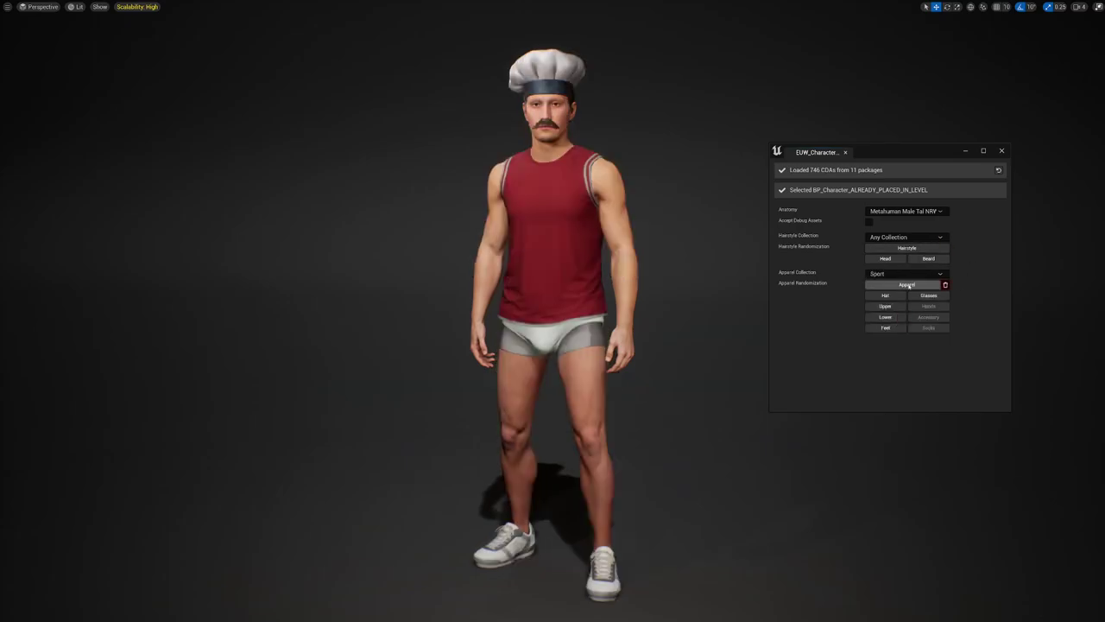
click(908, 286)
click(910, 286)
click(910, 286)
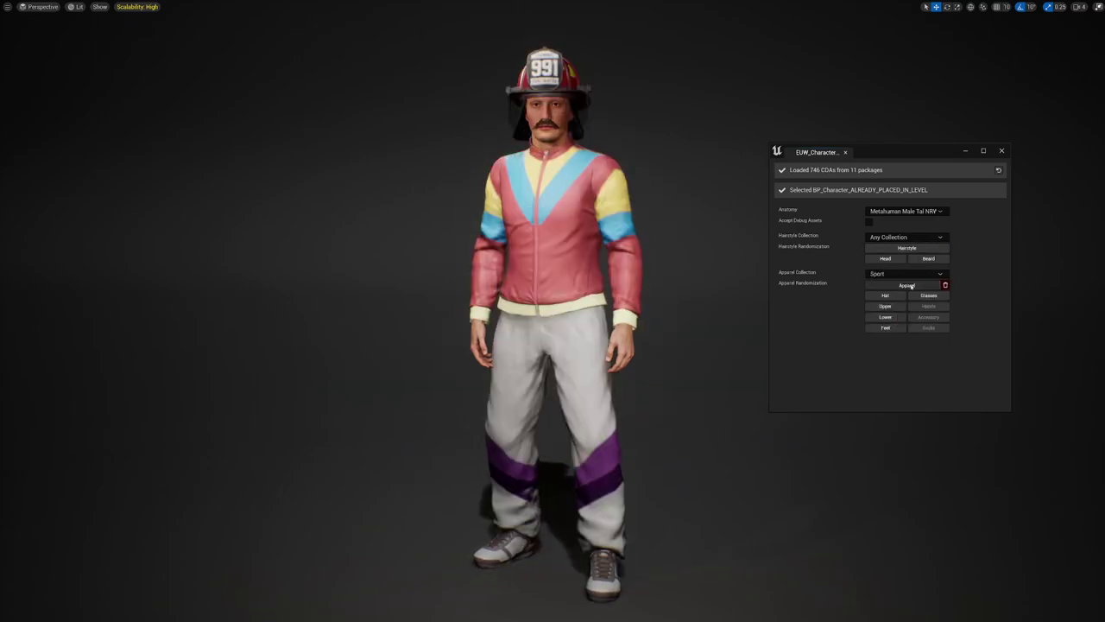
click(910, 286)
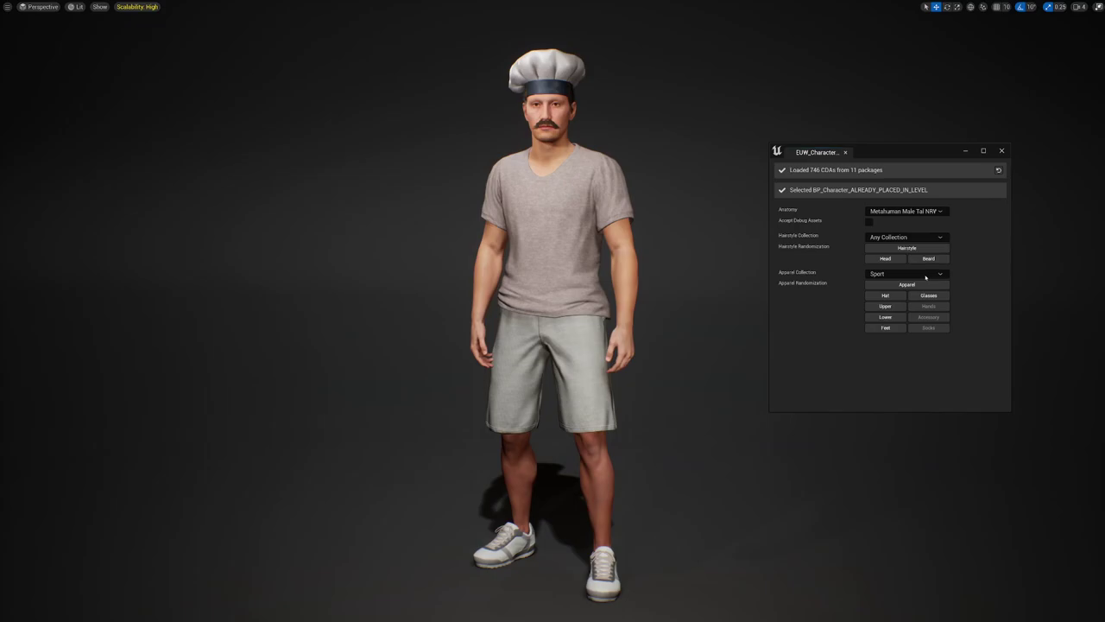
Set the apparel collection to Citizens and randomize the whole outfit twice.
click(925, 275)
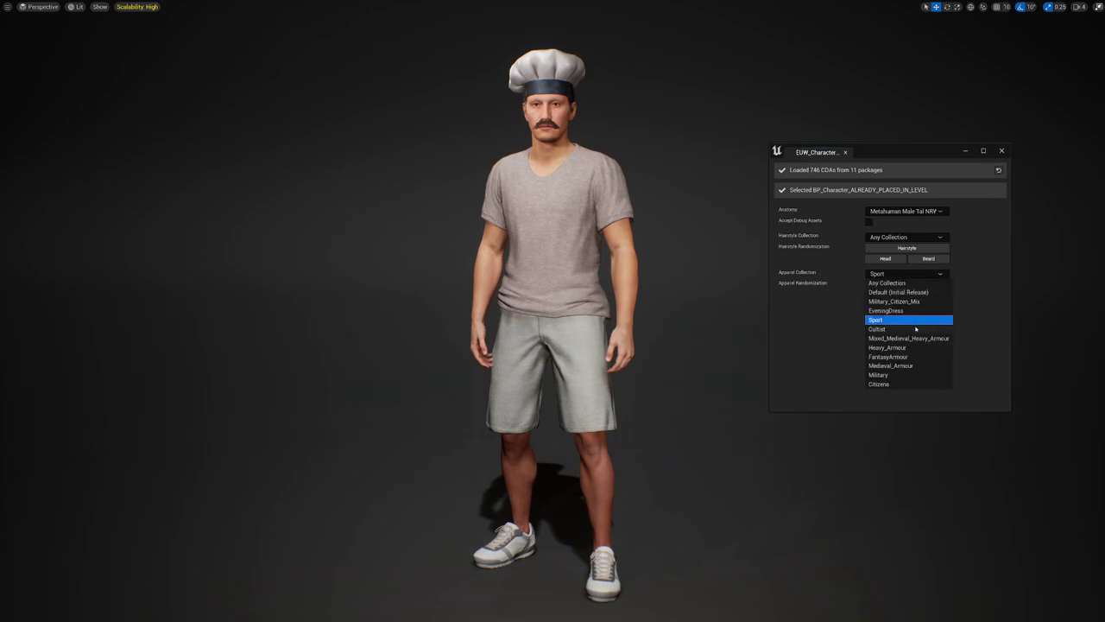
click(903, 383)
click(903, 285)
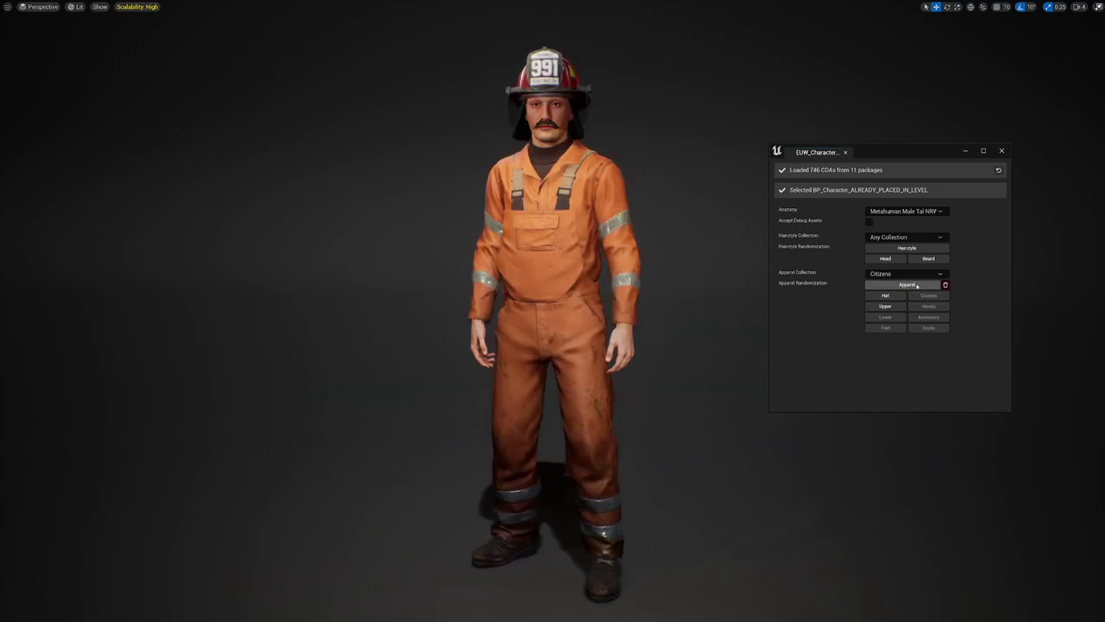
click(903, 285)
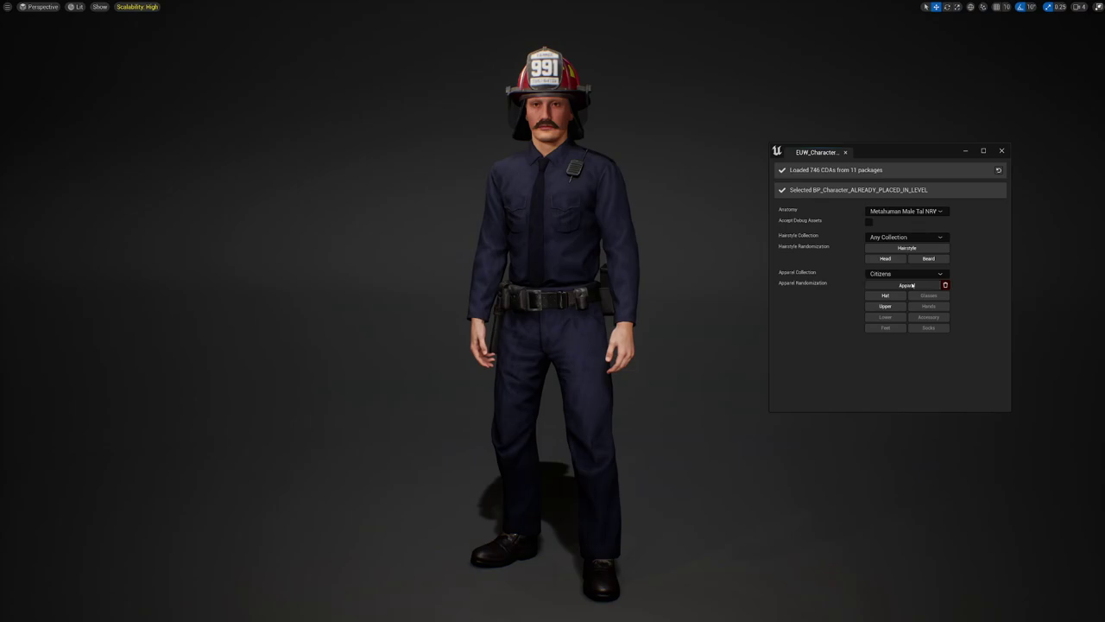
Randomize the character's whole outfit ten more times from the Citizens collection.
click(911, 286)
click(911, 285)
click(913, 284)
click(912, 284)
click(913, 284)
click(913, 284)
click(913, 284)
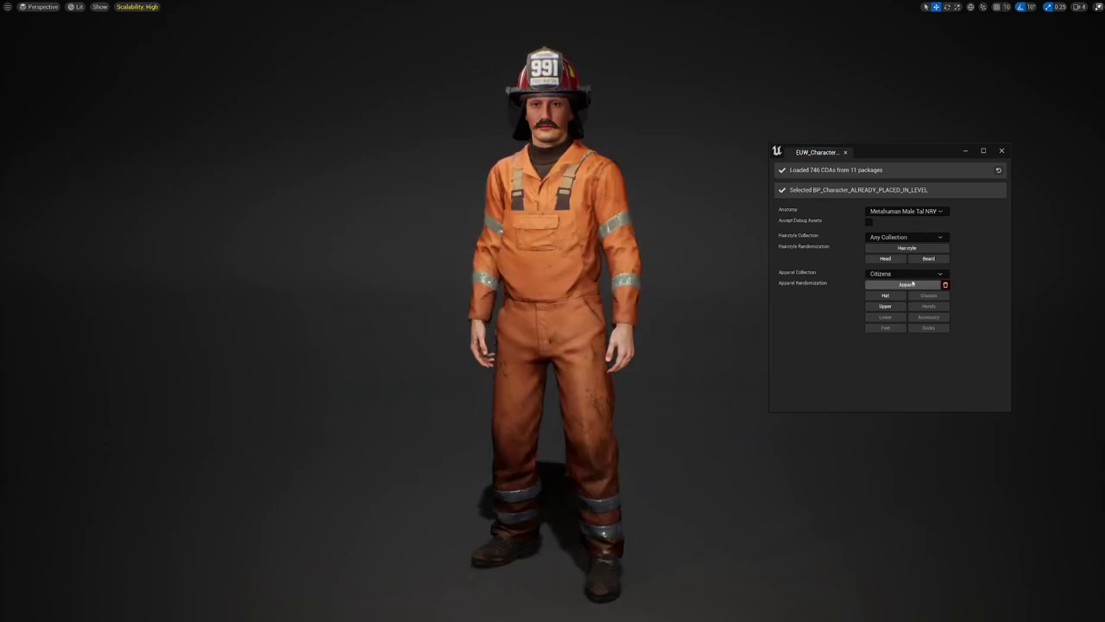
click(913, 284)
click(914, 285)
click(914, 285)
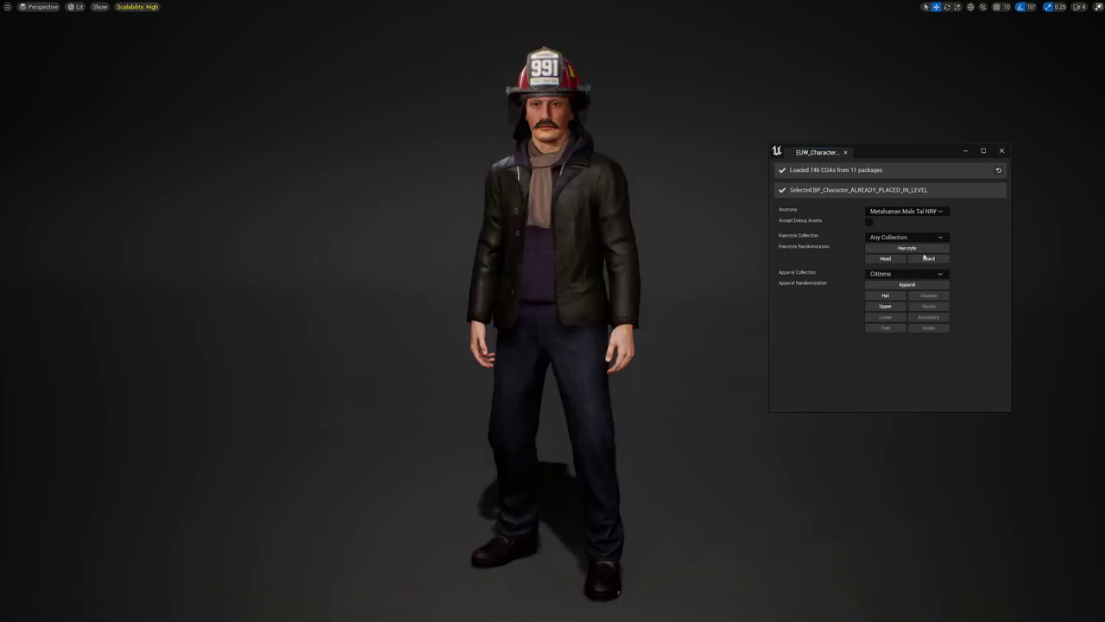
Set the apparel collection to Heavy_Armour and randomize the whole outfit five times.
click(914, 274)
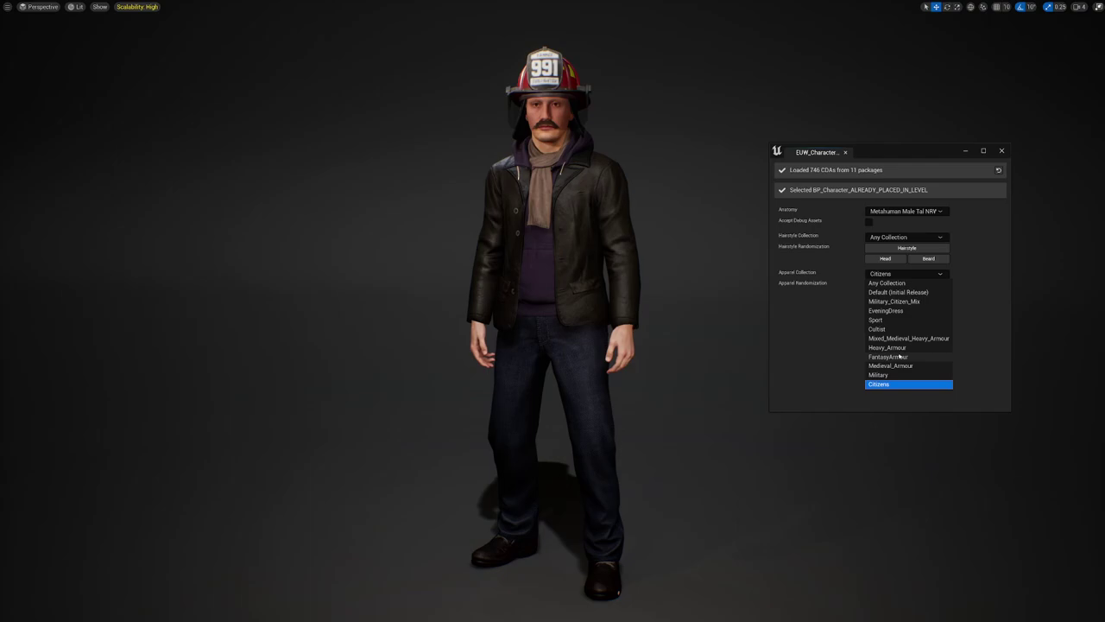
click(909, 354)
click(914, 285)
click(914, 285)
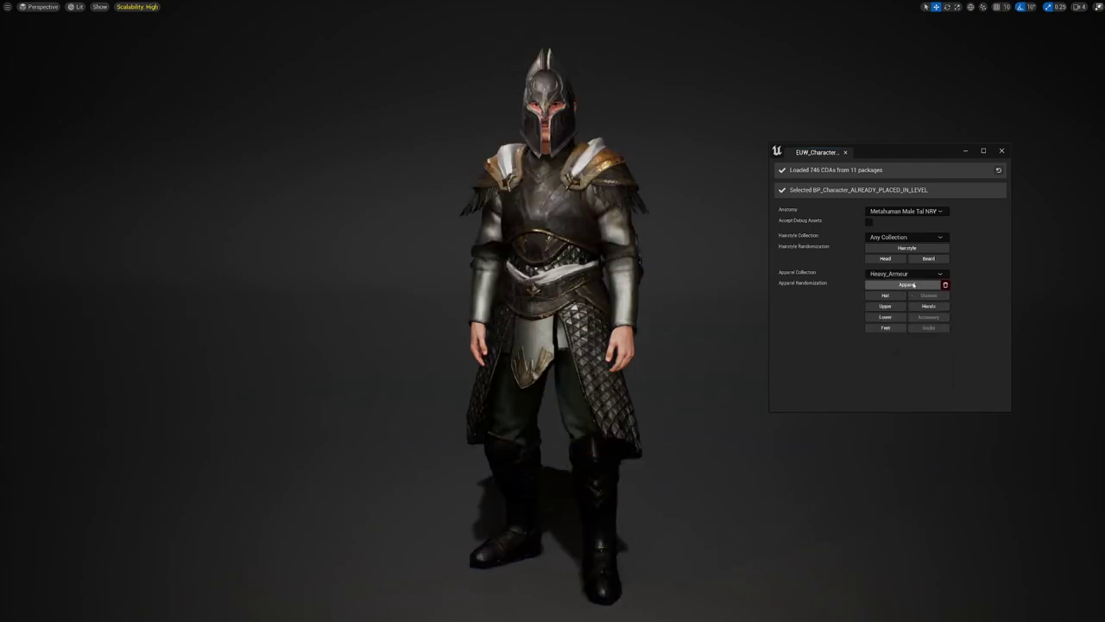
click(913, 285)
click(914, 285)
click(914, 285)
Set the apparel collection to Medieval_Armour and randomize the whole outfit five times.
click(914, 274)
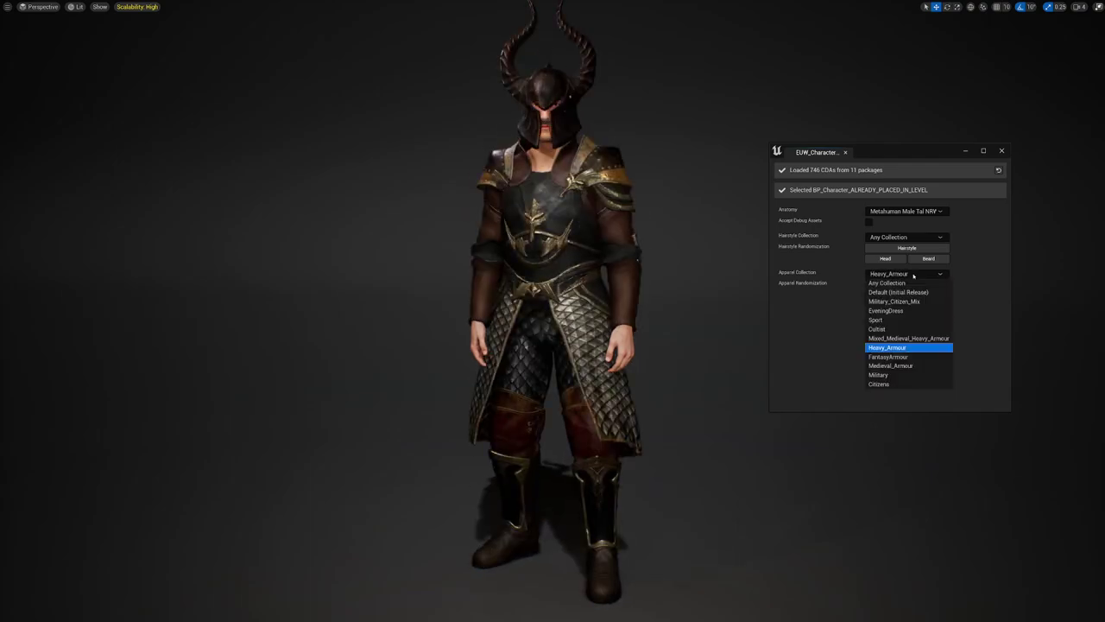
click(890, 365)
click(908, 285)
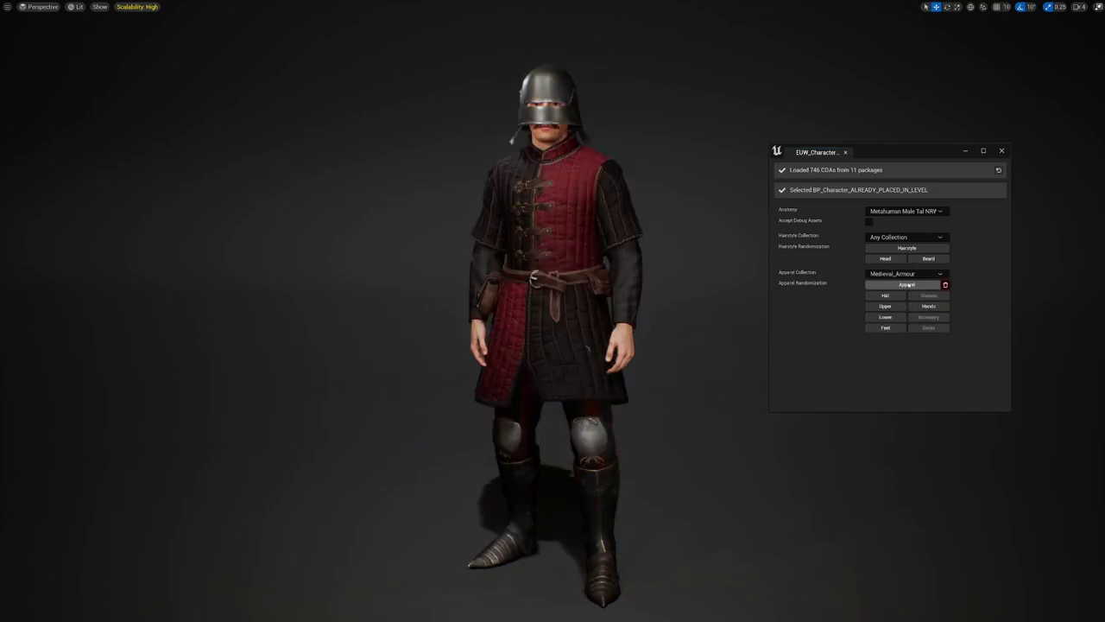
click(908, 285)
click(907, 285)
click(908, 285)
click(908, 285)
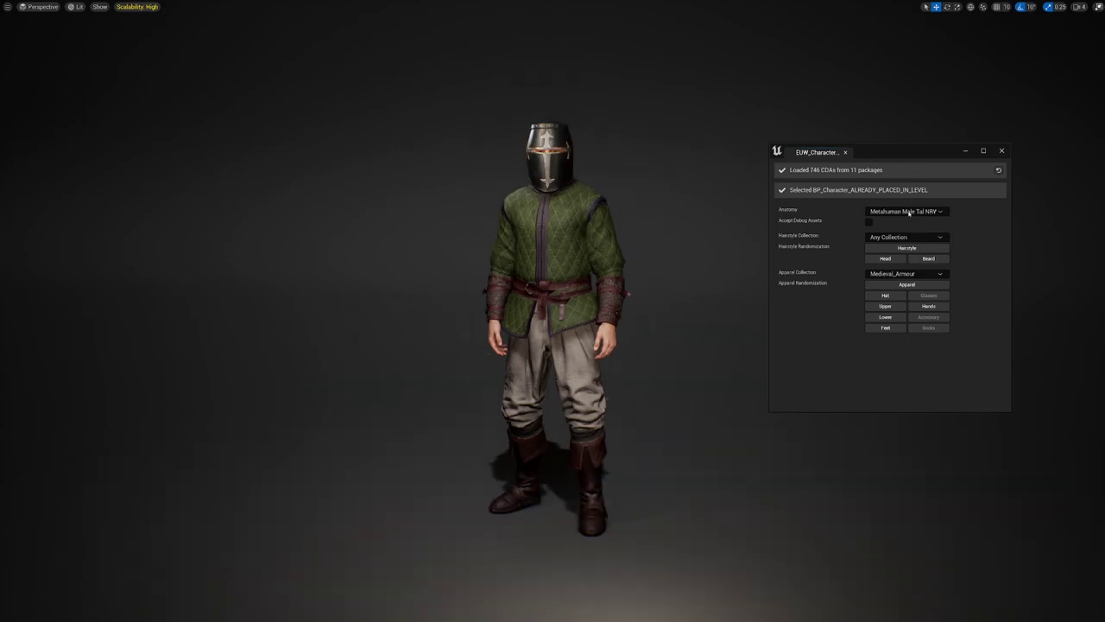
Change the character's anatomy to Human Female Adult and reselect the character in the viewport.
click(909, 212)
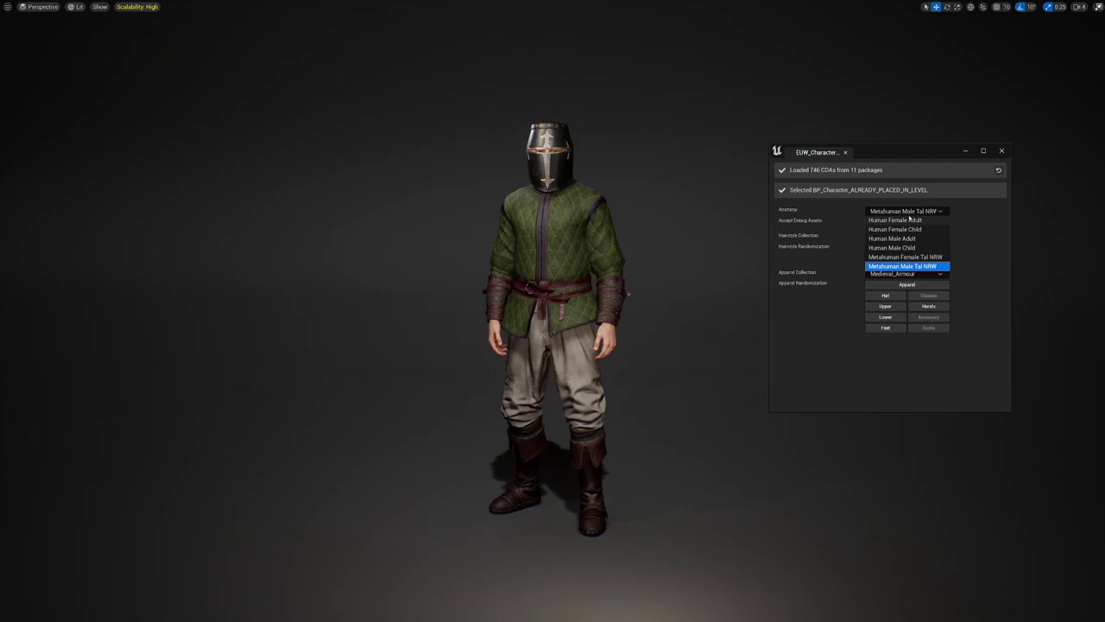
click(910, 221)
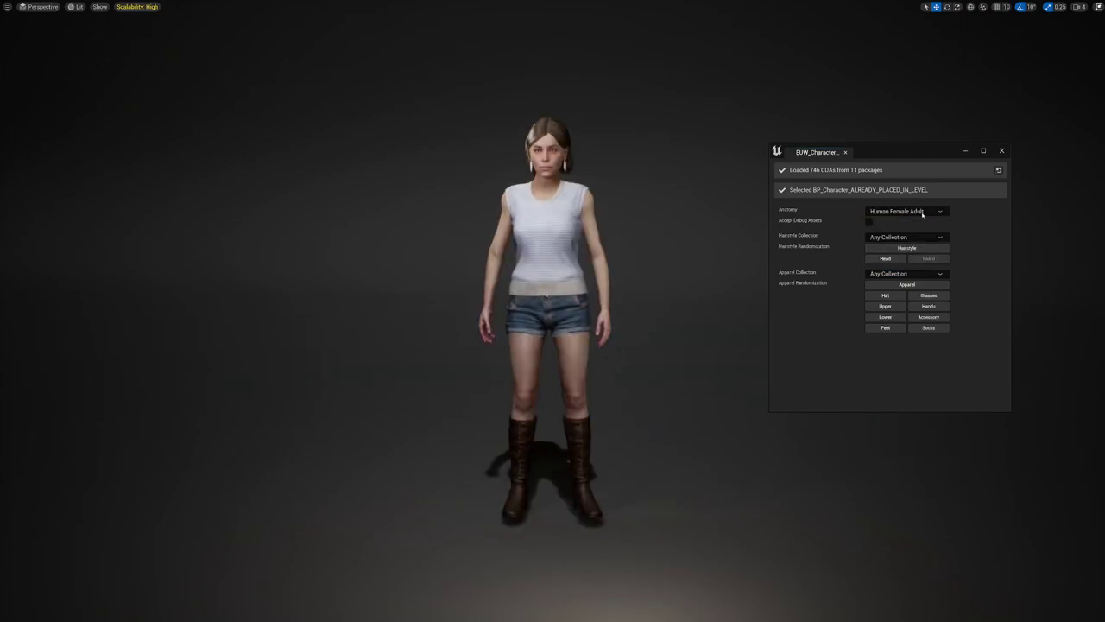
click(700, 227)
click(548, 251)
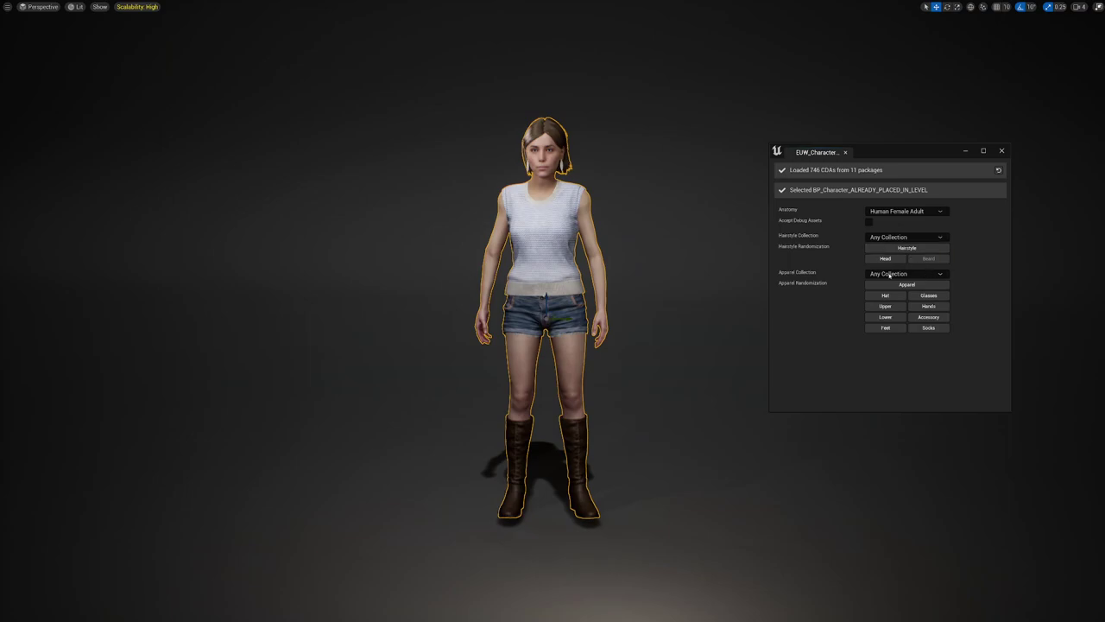
Set the female character's apparel collection to Sport and randomize her whole outfit four times.
click(891, 274)
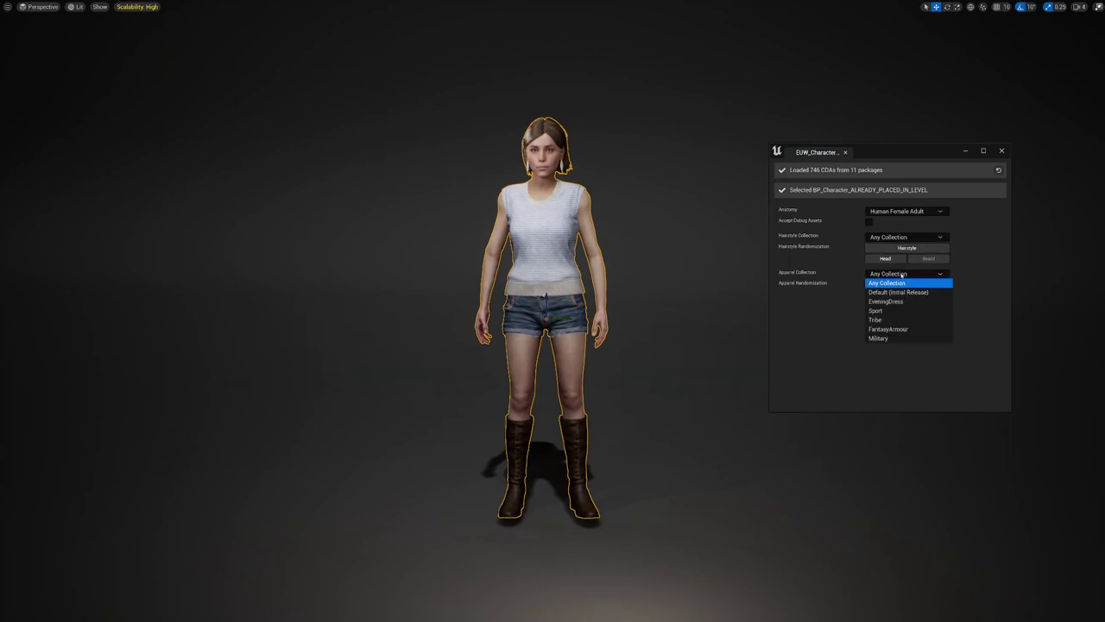
click(889, 310)
click(907, 285)
click(907, 284)
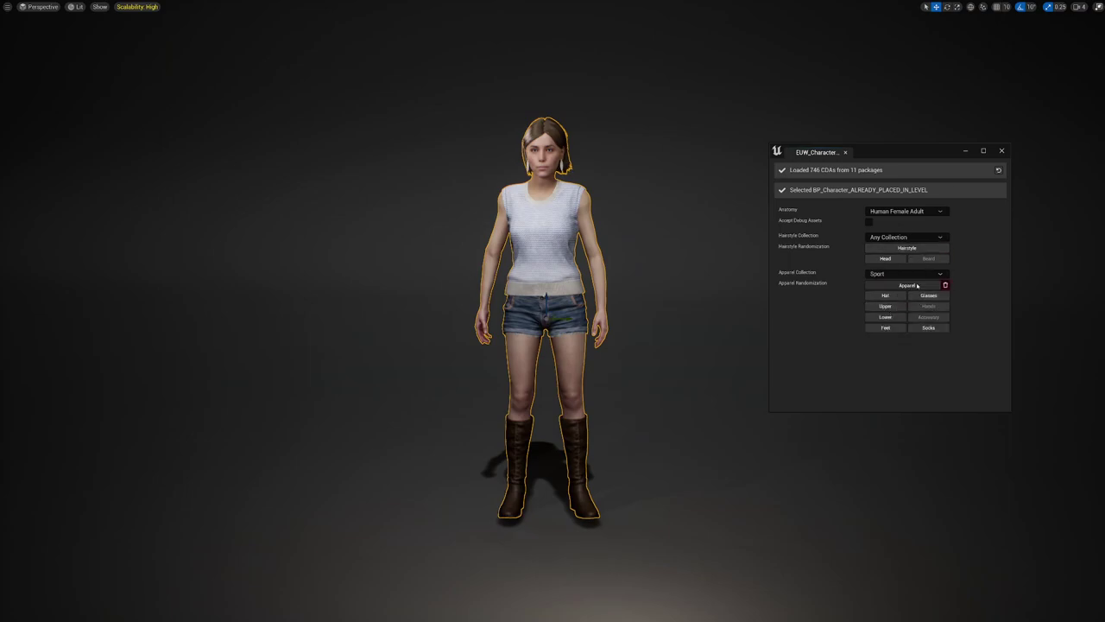
click(906, 285)
click(907, 285)
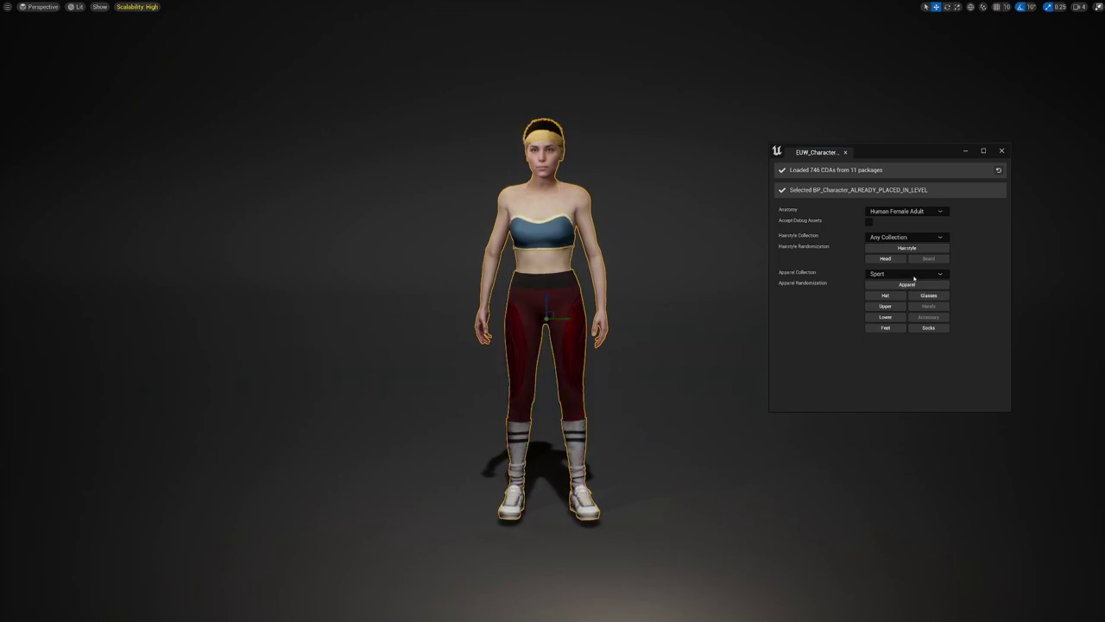
Set the apparel collection to Tribe and randomize the whole outfit six times.
click(907, 274)
click(910, 320)
click(909, 285)
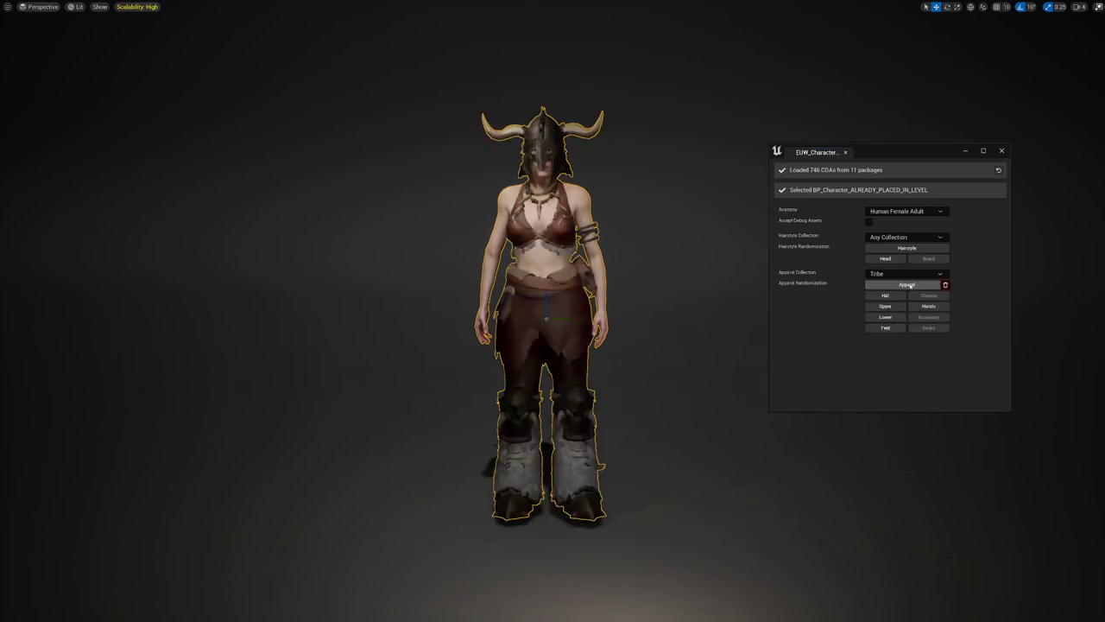
click(908, 285)
click(909, 285)
click(908, 285)
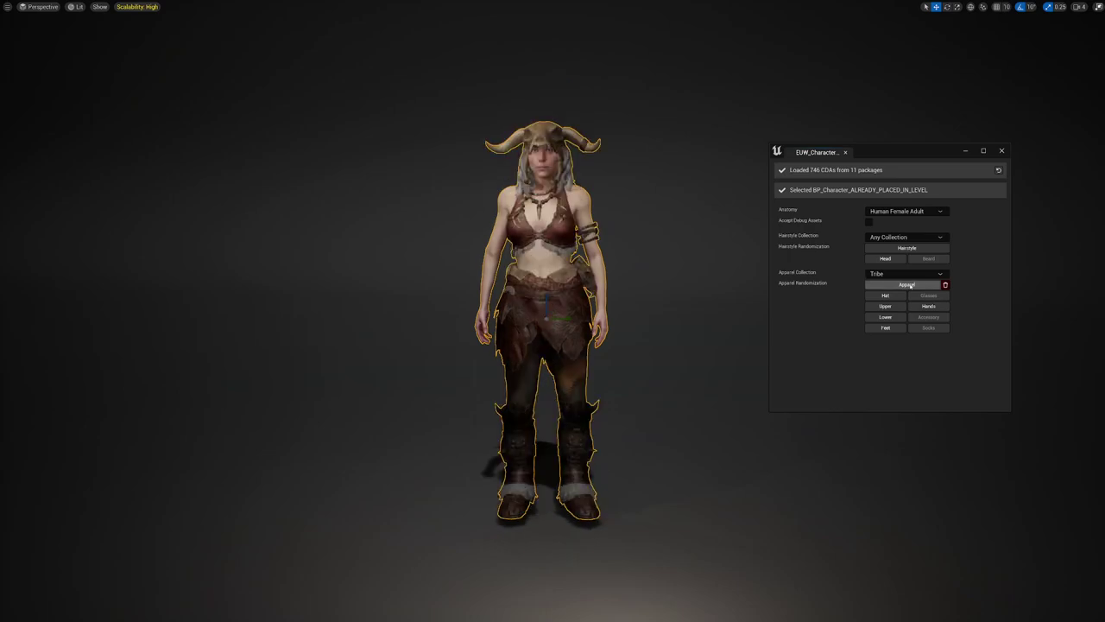
click(909, 285)
click(909, 285)
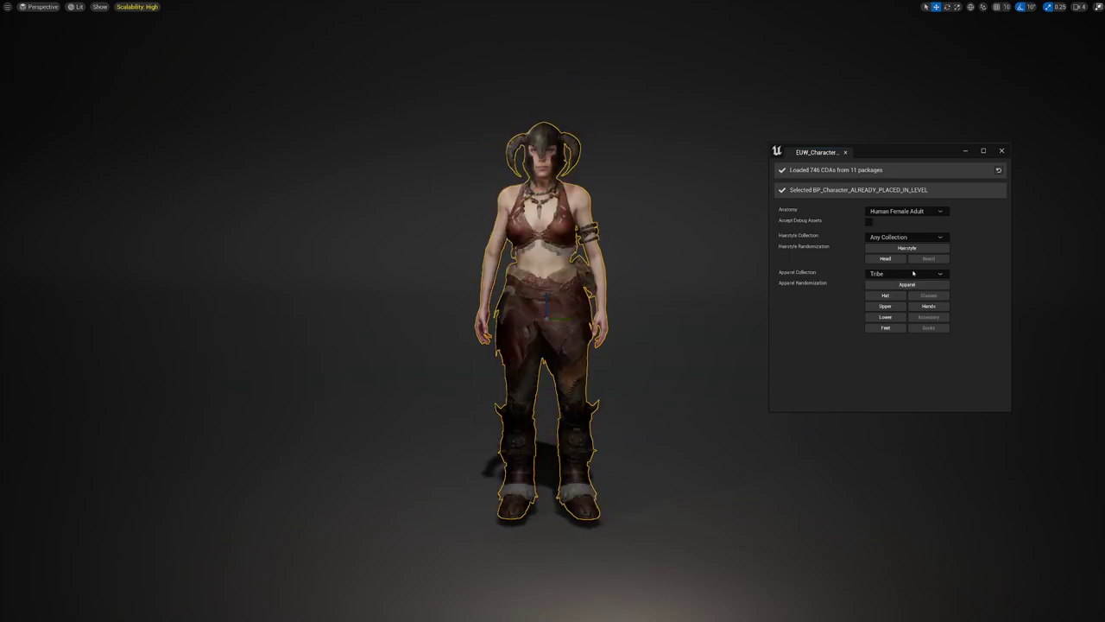
Set the apparel collection to FantasyArmour and randomize the whole outfit three times.
click(907, 274)
click(907, 329)
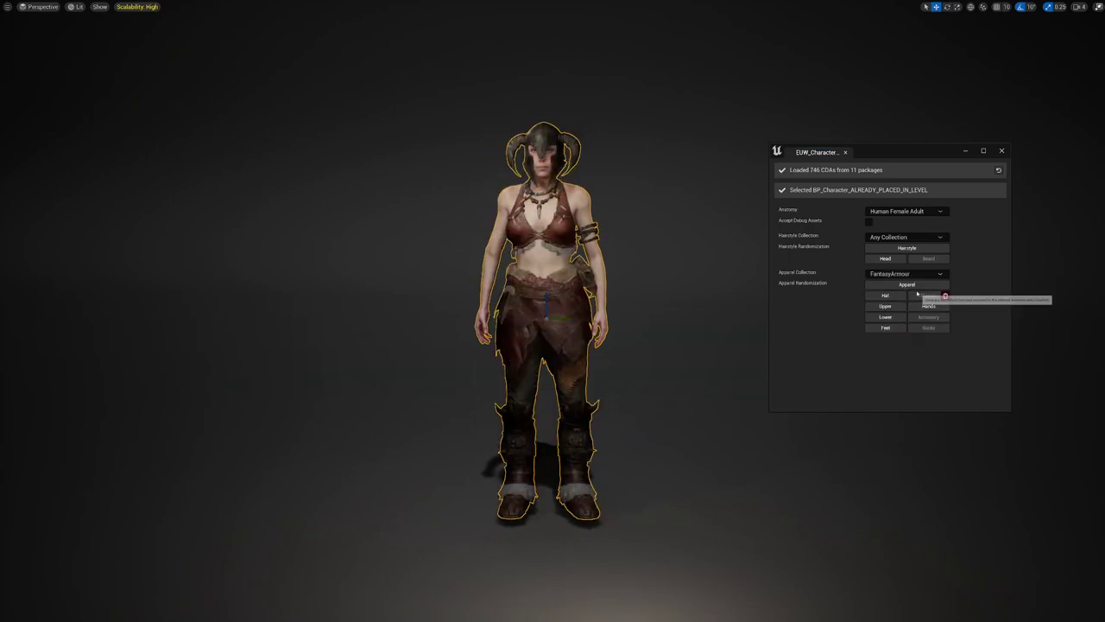
click(911, 285)
click(911, 286)
click(911, 286)
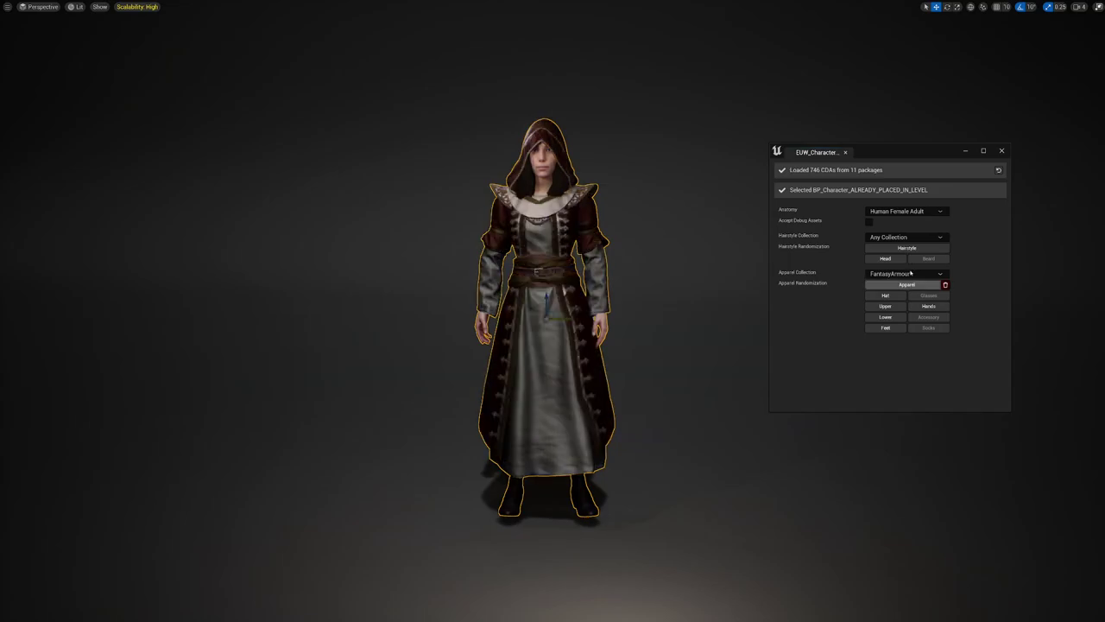
Change the anatomy to Metahuman Female Tal NRW and randomize its FantasyArmour outfit four times.
click(916, 212)
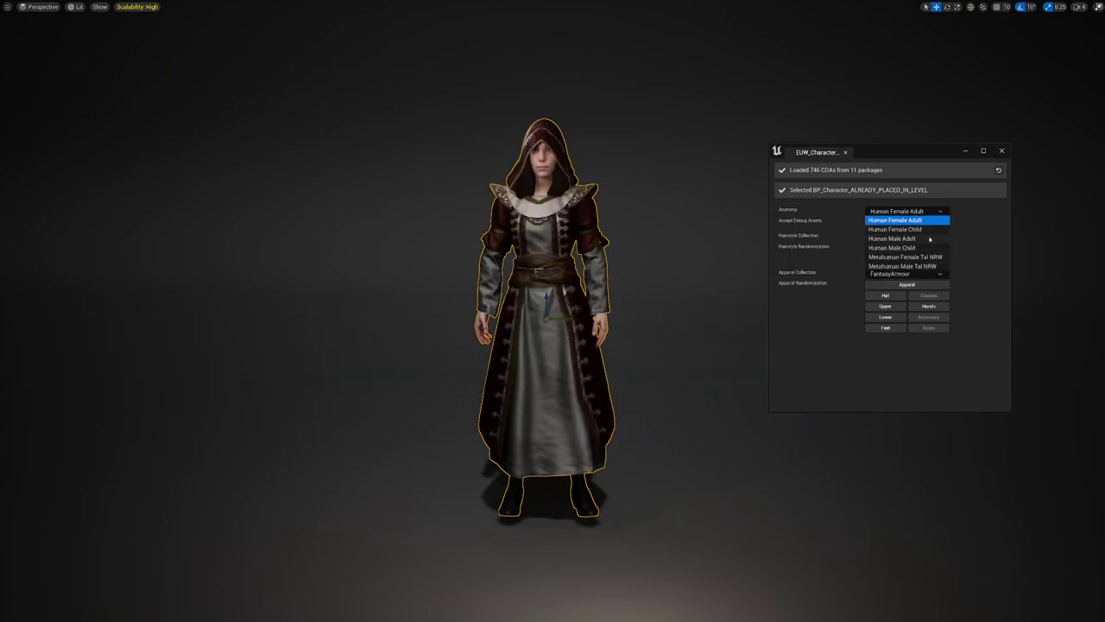
click(907, 258)
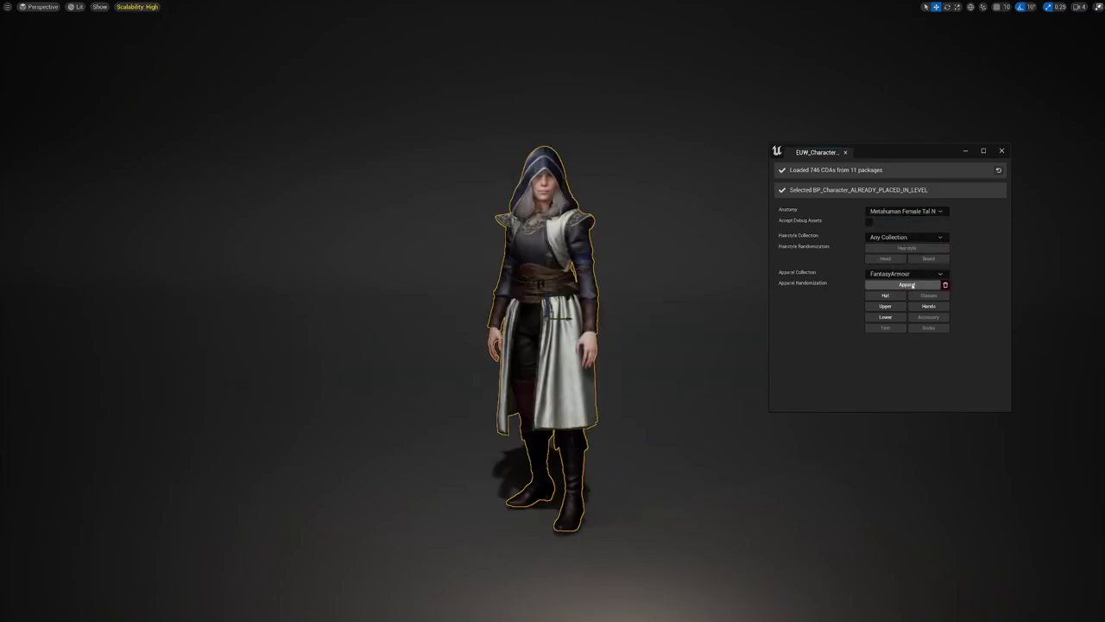
click(912, 286)
click(911, 286)
click(912, 286)
click(912, 286)
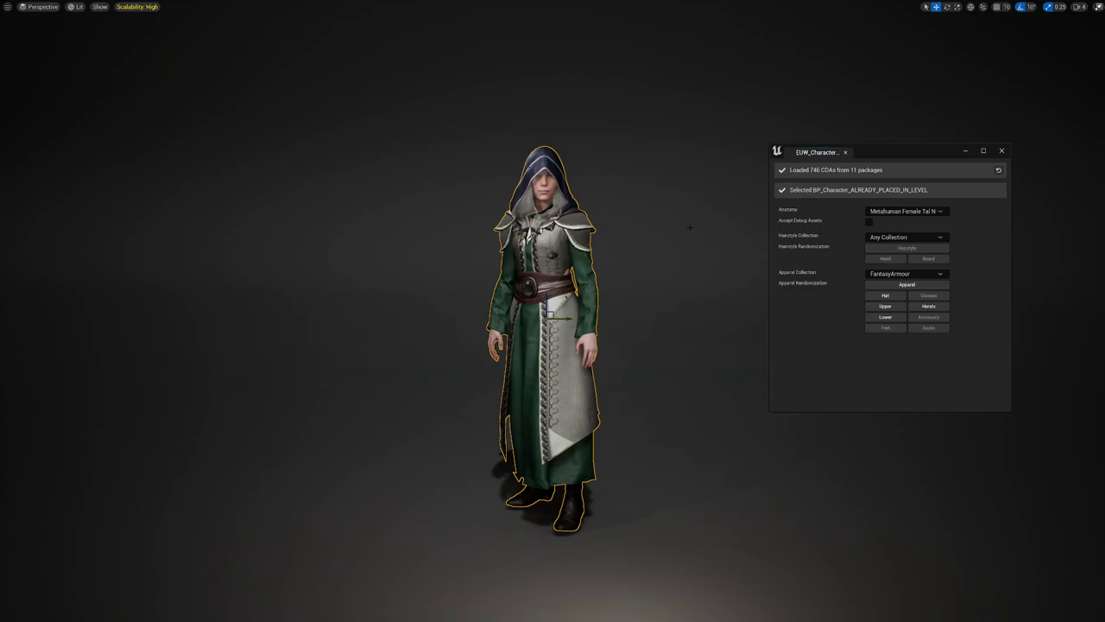
Deselect the character, leave the full-screen viewport and enlarge the Content Browser area.
click(642, 190)
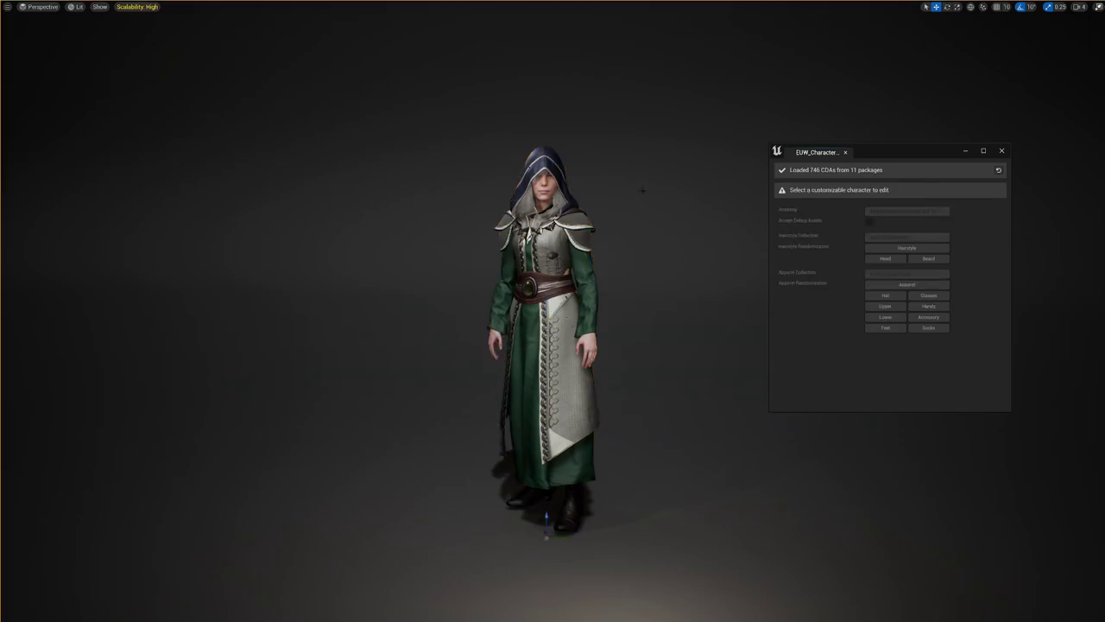
key(F11)
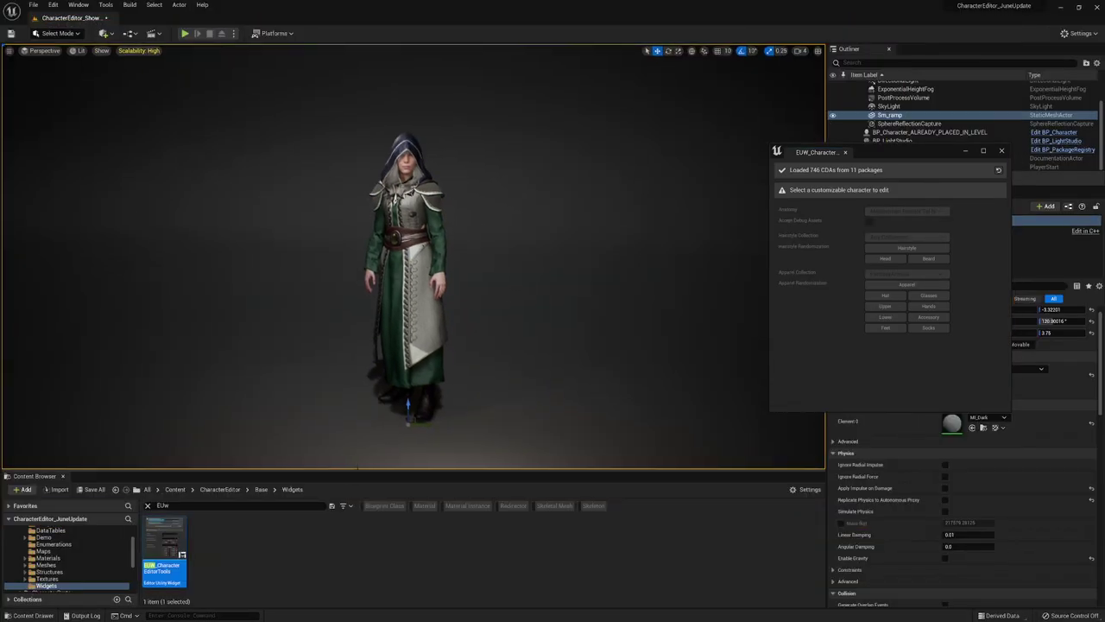
drag(358, 472, 359, 392)
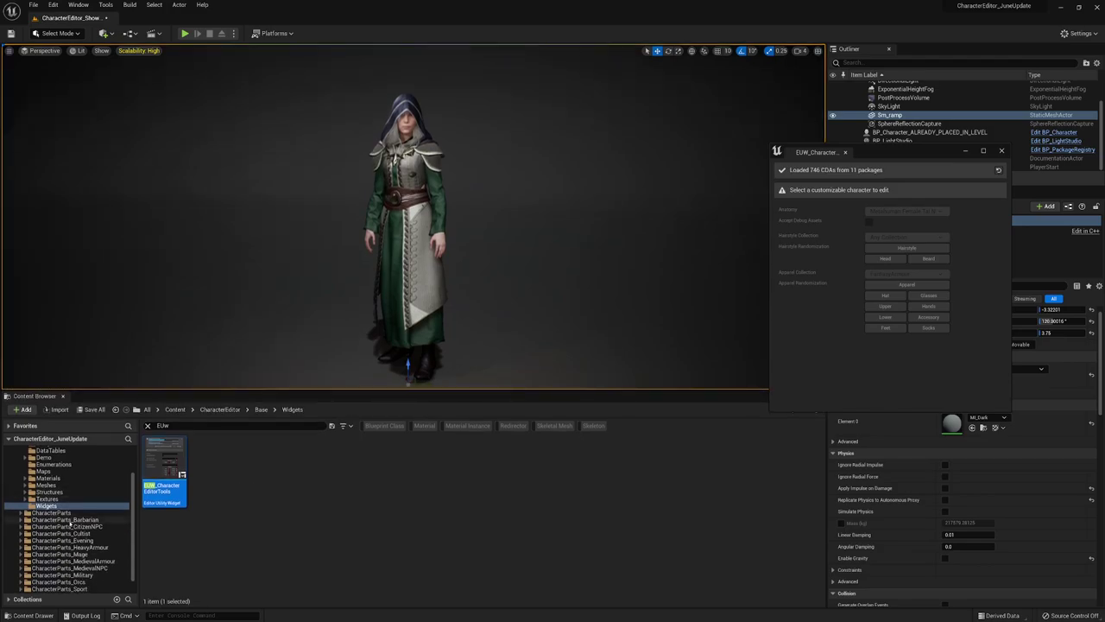
Show the Base DataTables folder without the search filter and open the DT_AnatomyProfiles_V8 data table.
scroll(87, 496, up, 2)
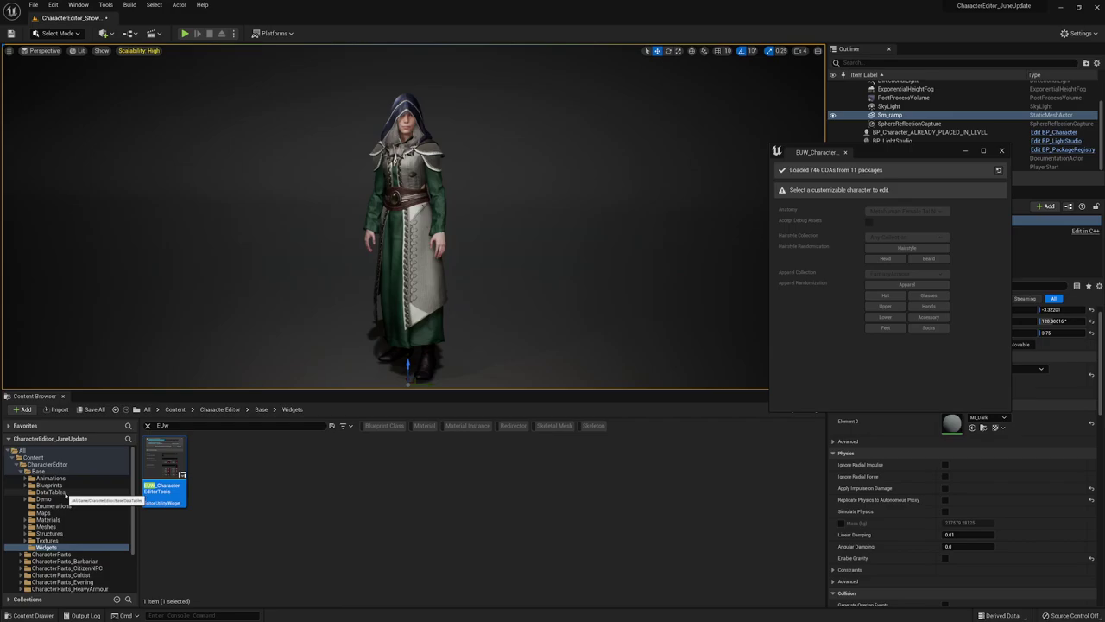
click(52, 492)
key(ctrl+f)
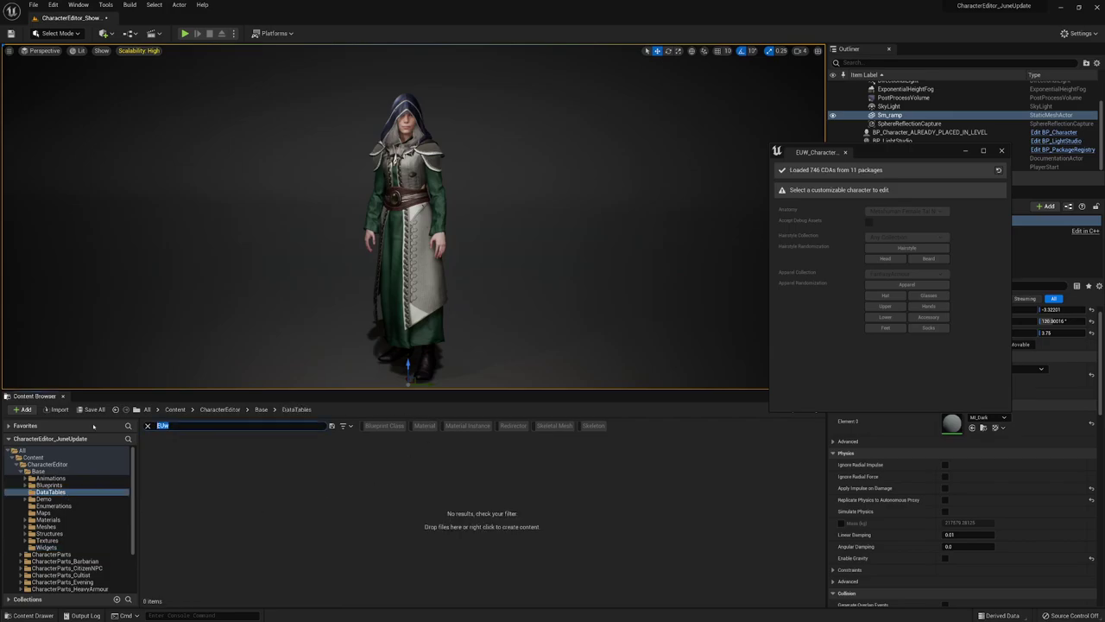
key(BackSpace)
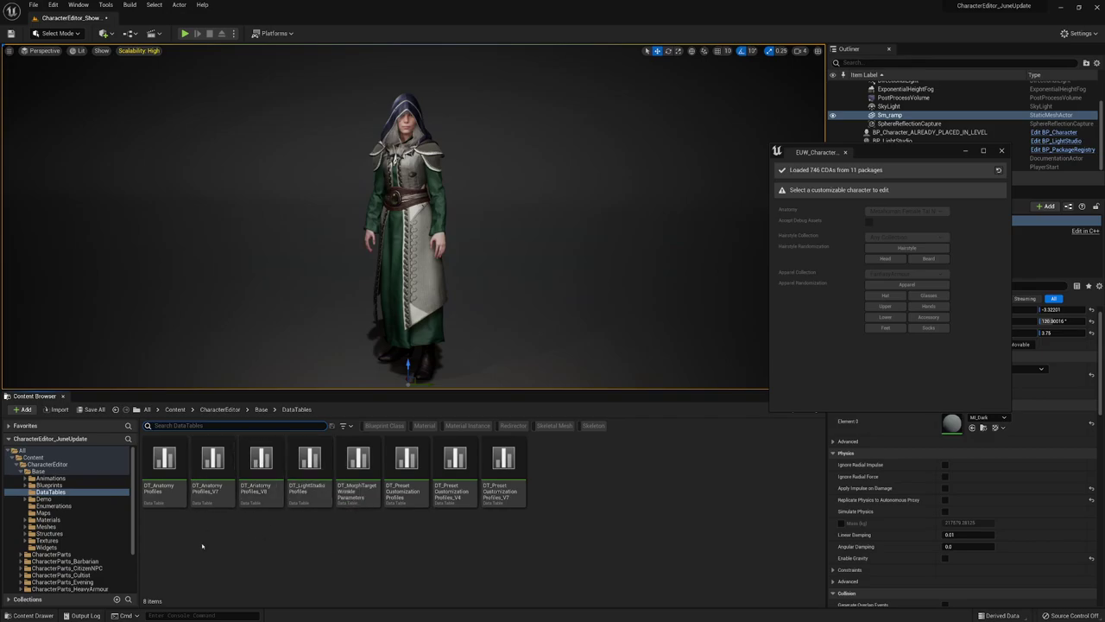
click(260, 480)
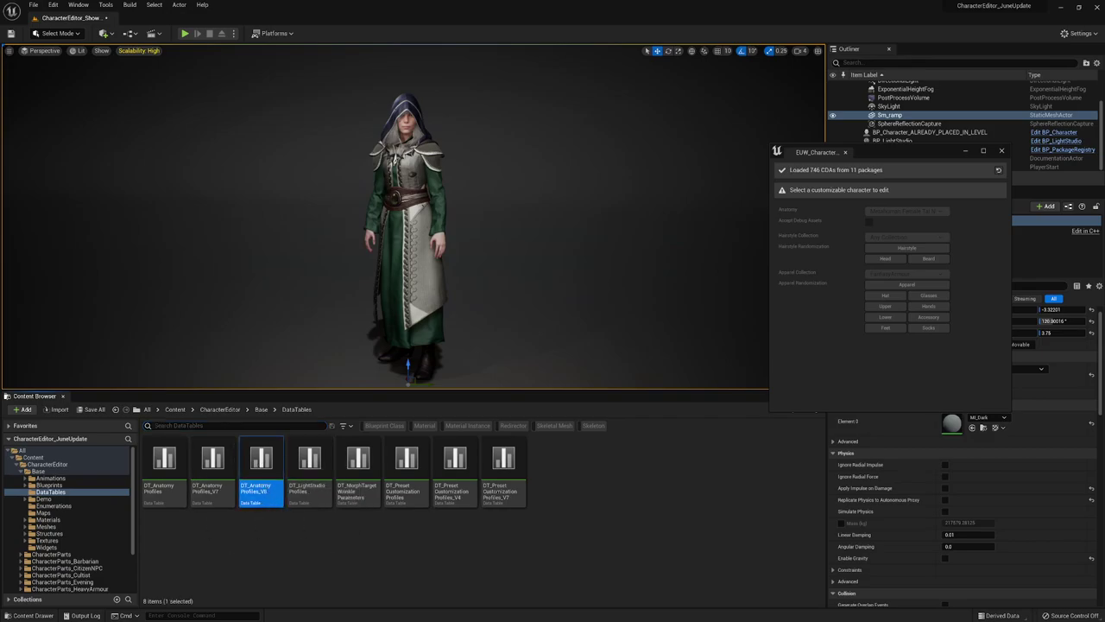
double_click(261, 480)
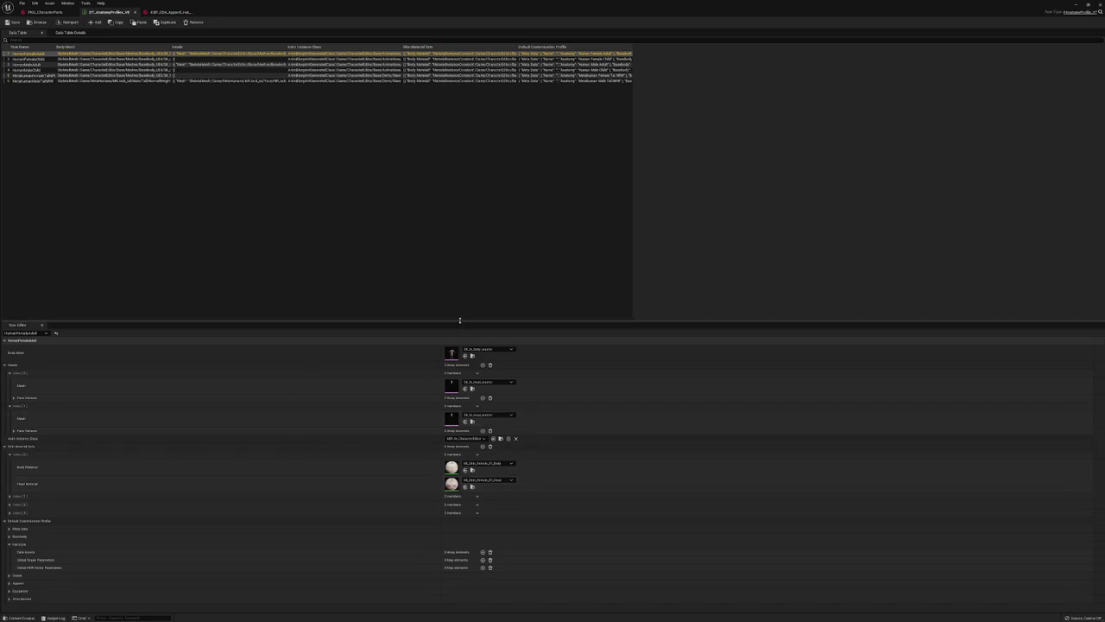
Enlarge the Row Editor, select the Metahuman male row, and collapse the first three entries of its Heads array.
drag(459, 319, 469, 183)
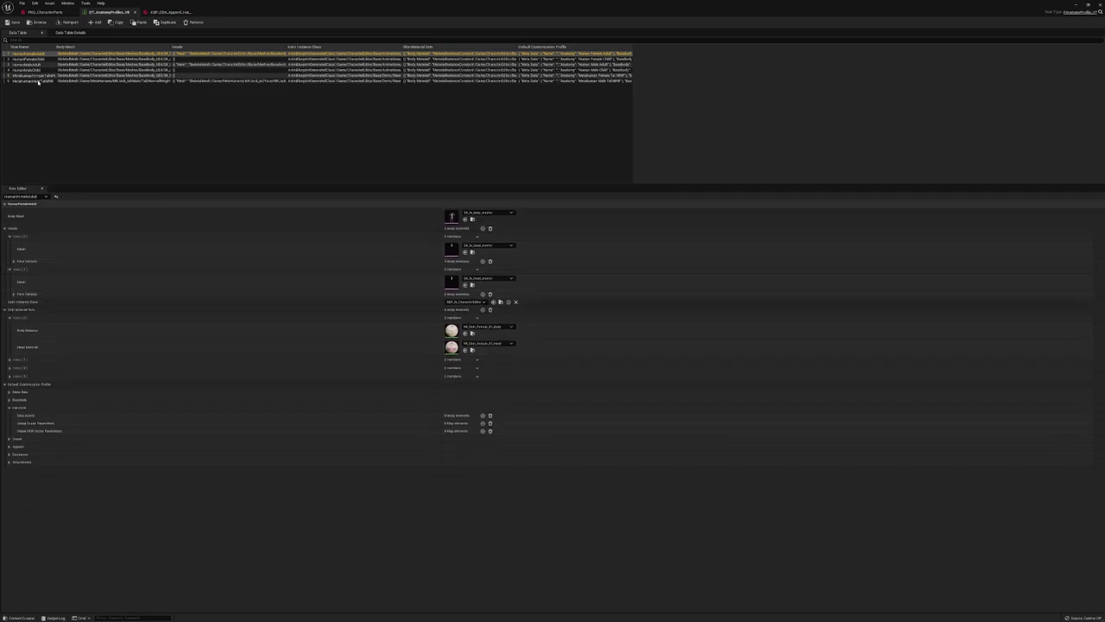
click(34, 81)
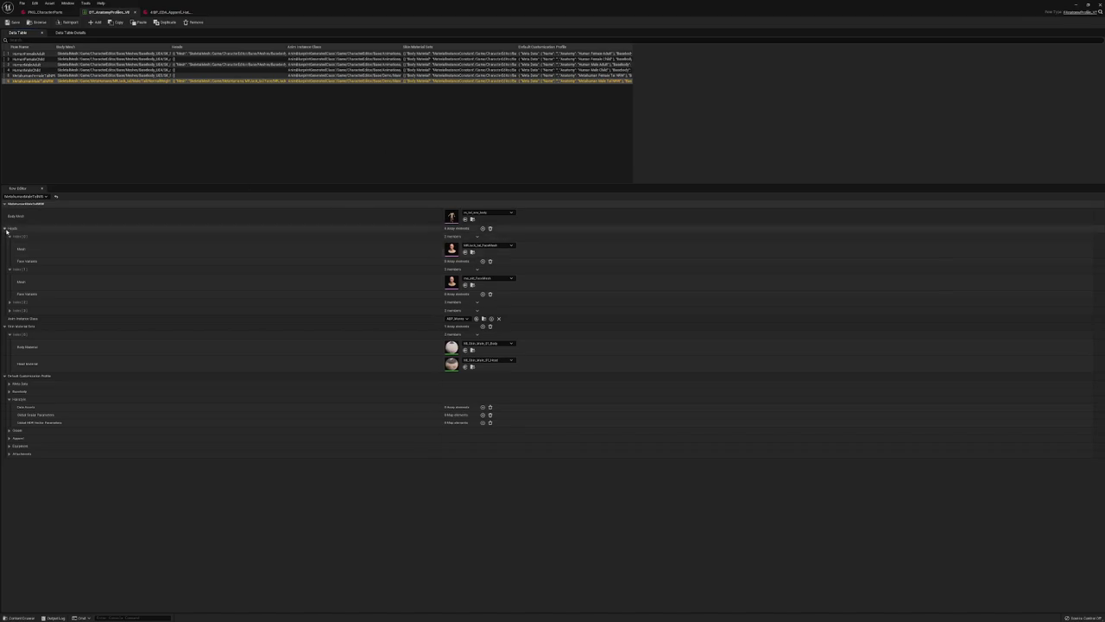
click(6, 229)
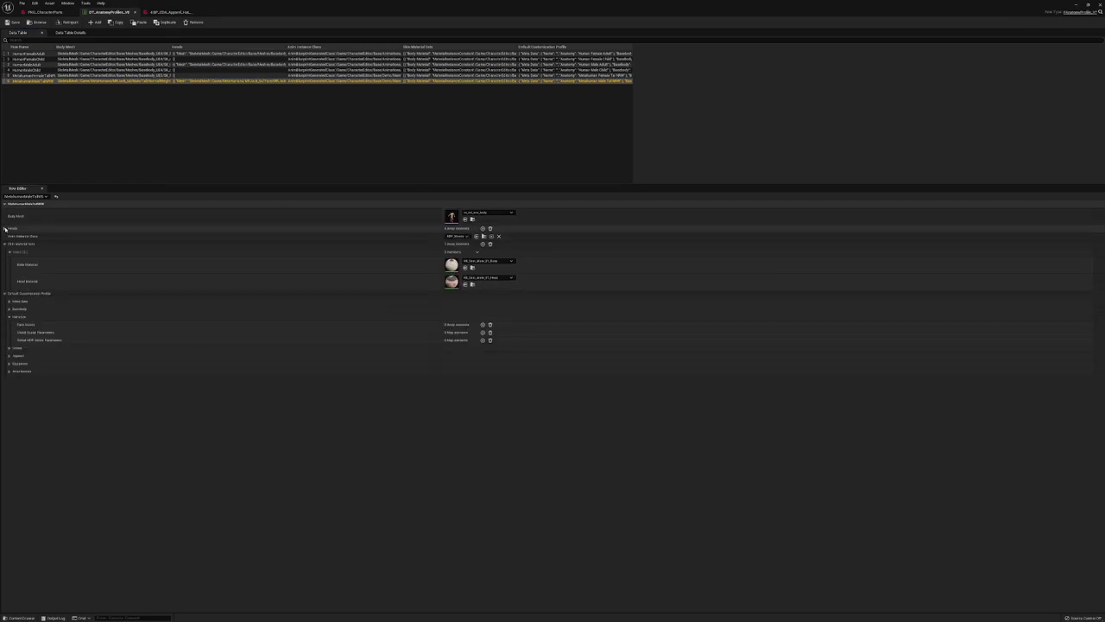
click(6, 229)
click(10, 236)
click(9, 246)
click(10, 253)
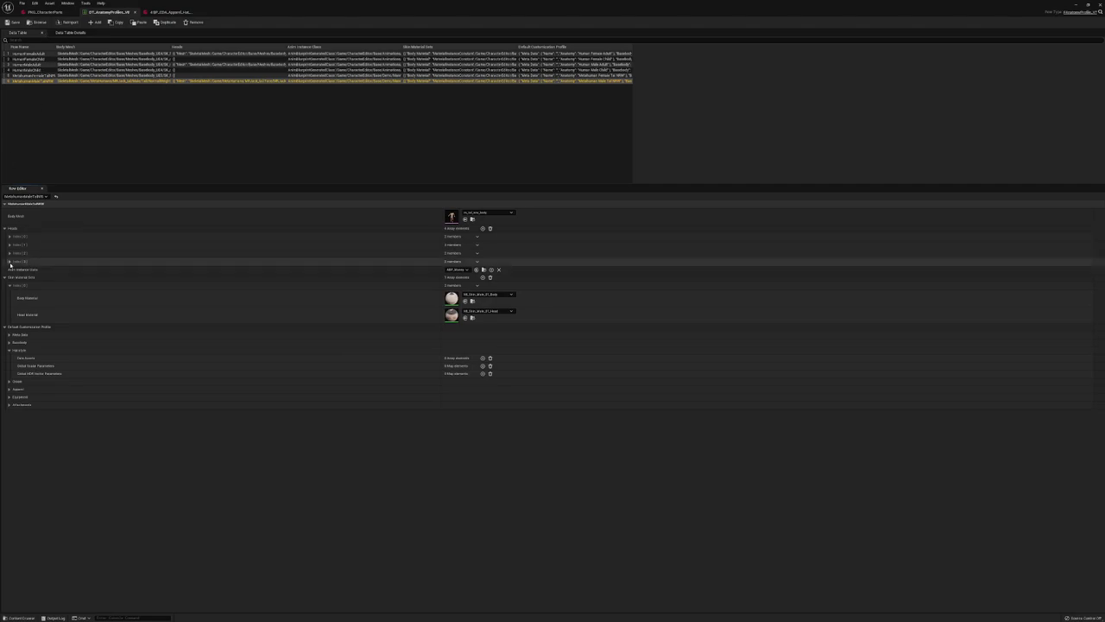
Expand Heads entries Index 0 to 3 to examine their face meshes and variants, and collapse all four again.
click(9, 261)
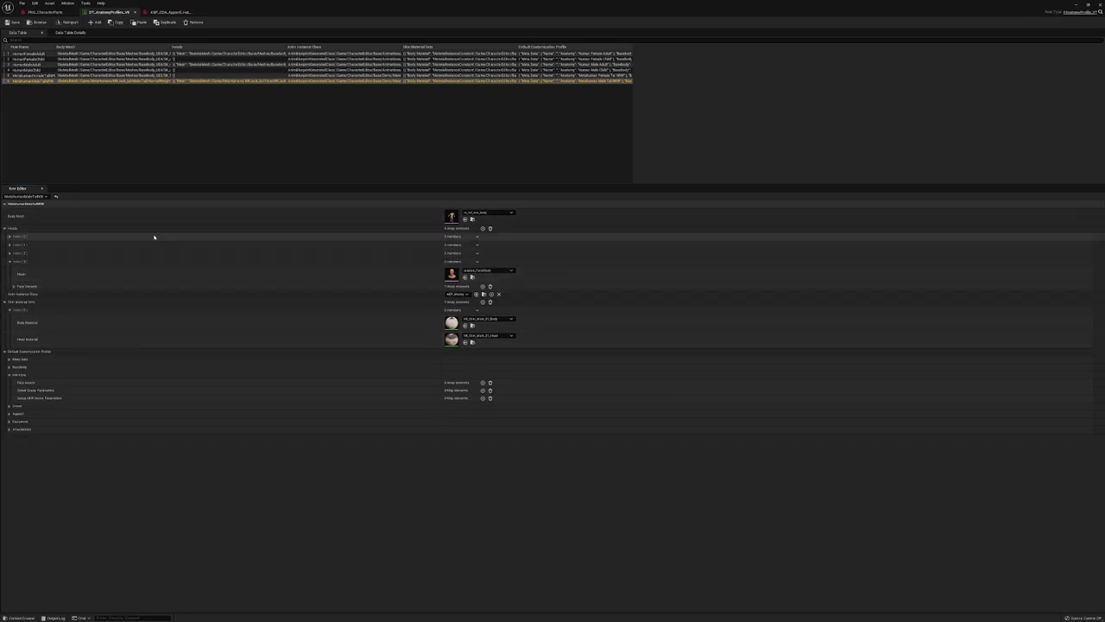
click(9, 252)
click(9, 244)
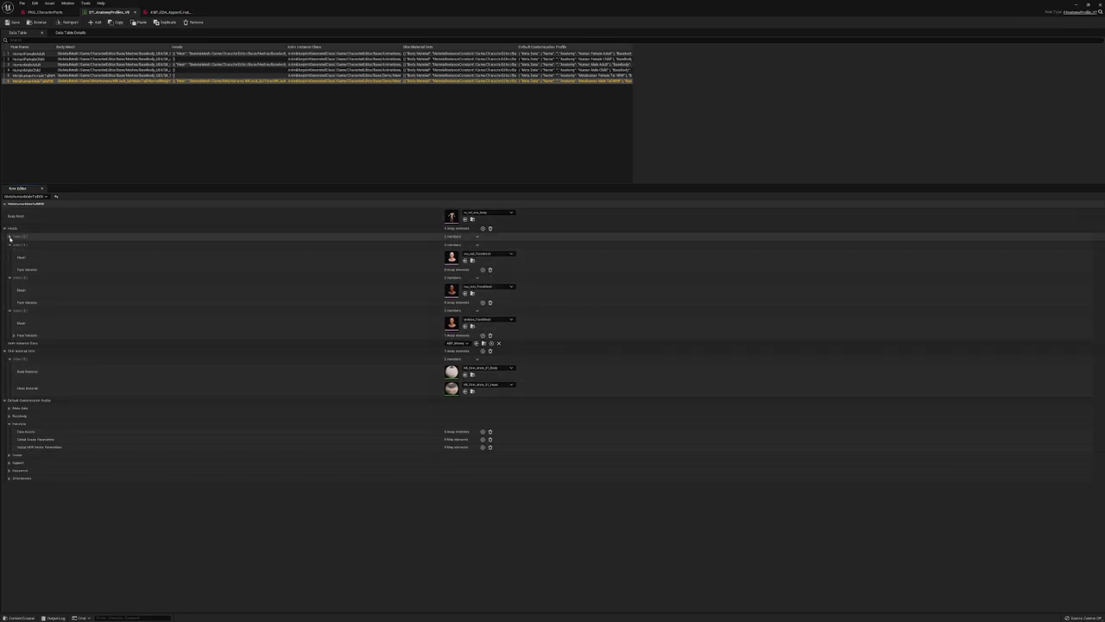
click(10, 235)
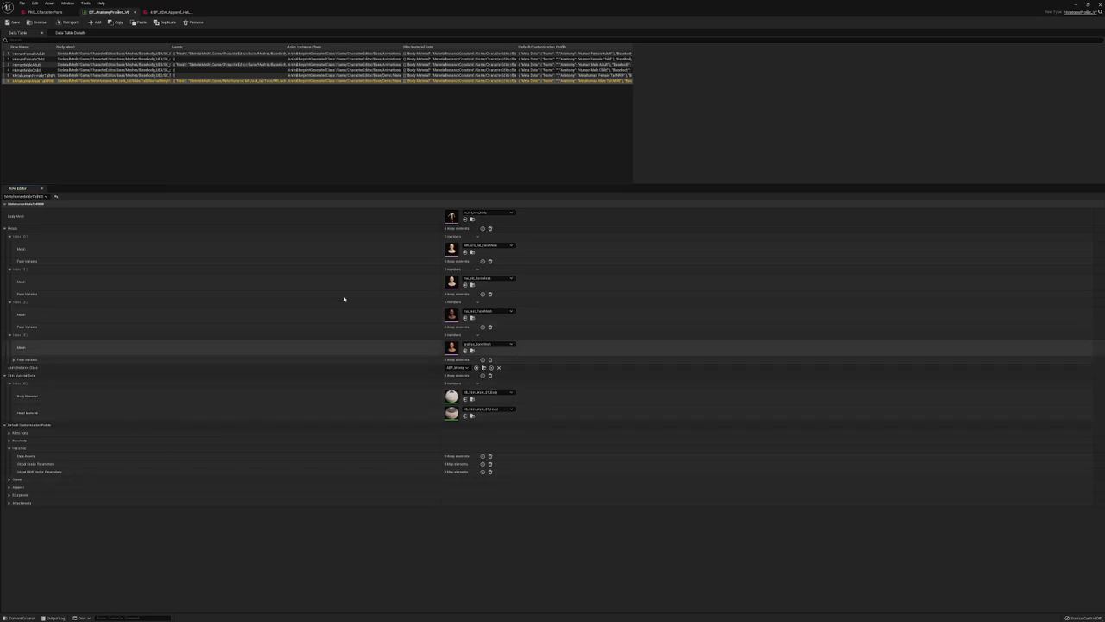
click(10, 236)
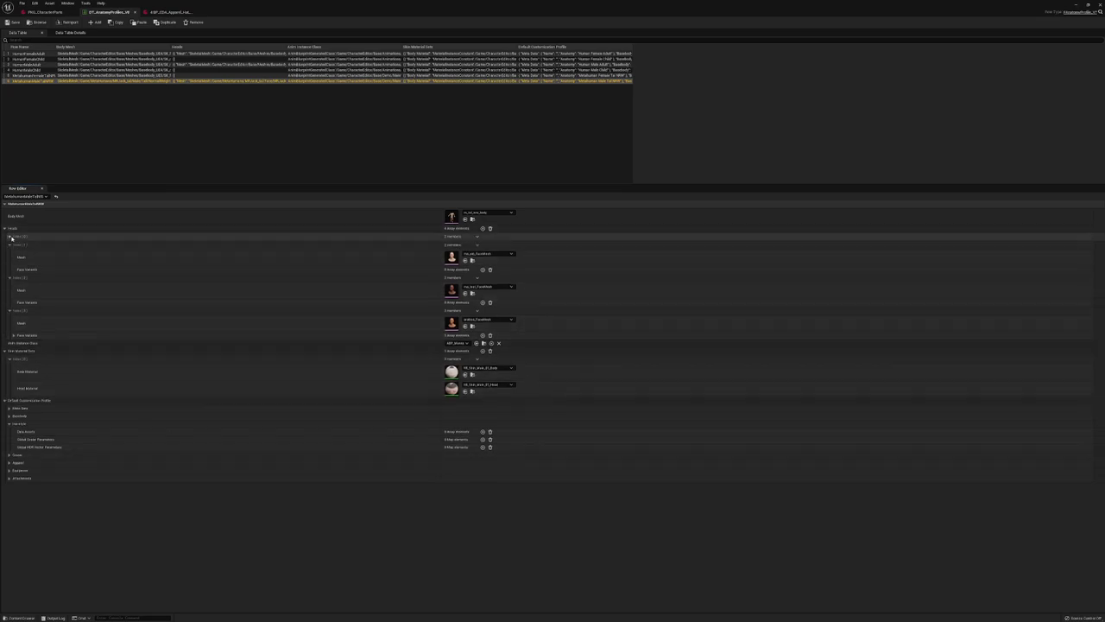
click(9, 245)
click(9, 252)
click(9, 261)
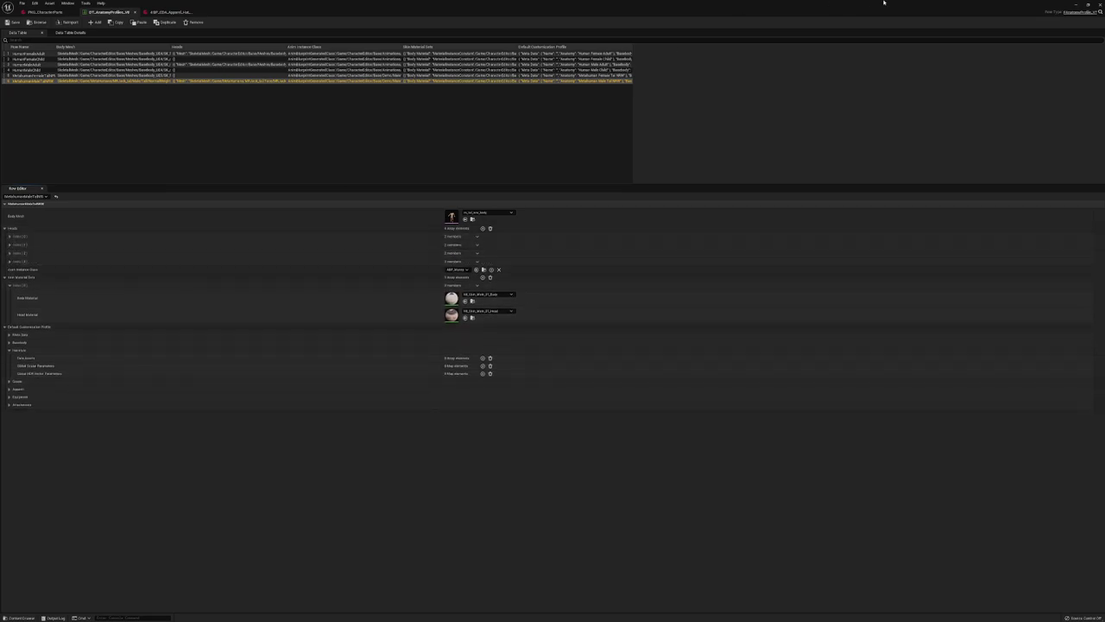
Leave the data table window, select the placed character in the level and change its anatomy to Metahuman Male Tal NRW.
click(1075, 7)
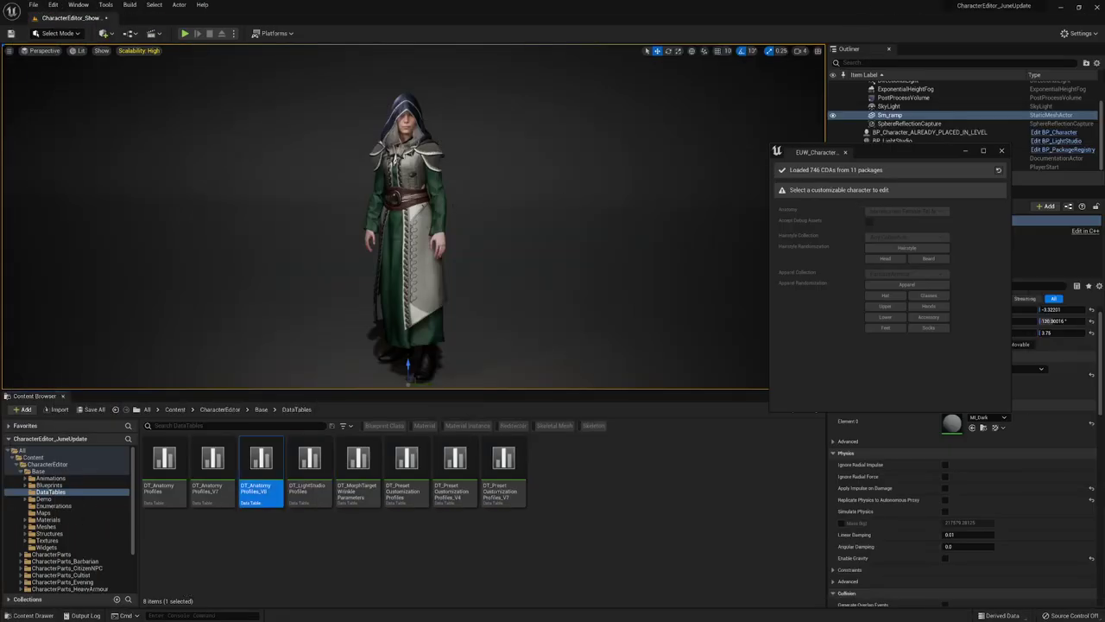
click(408, 216)
click(936, 211)
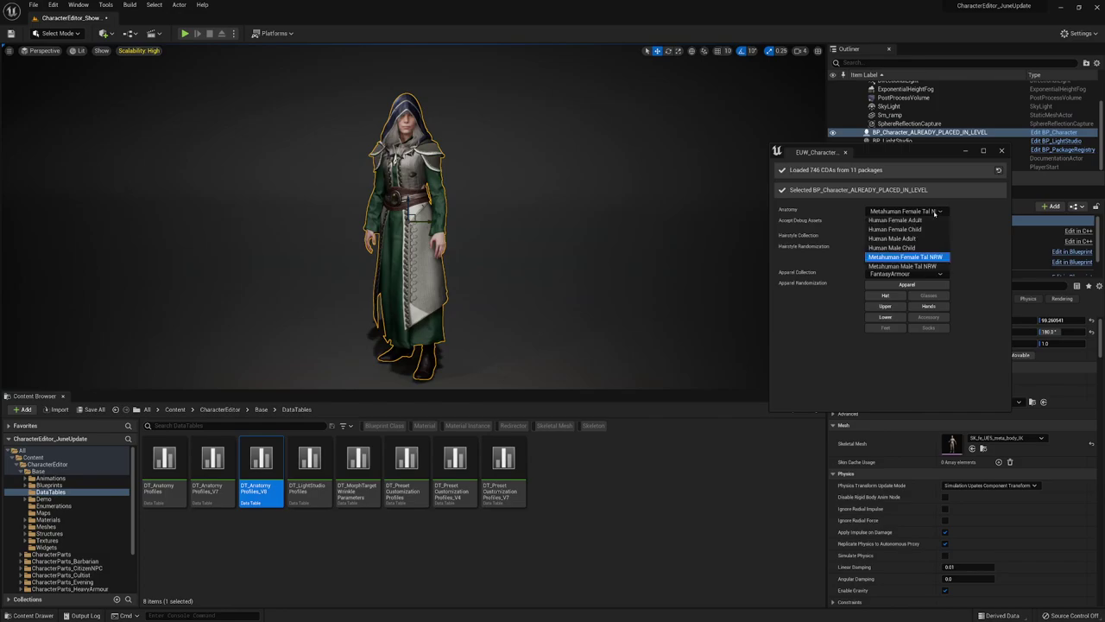
click(906, 264)
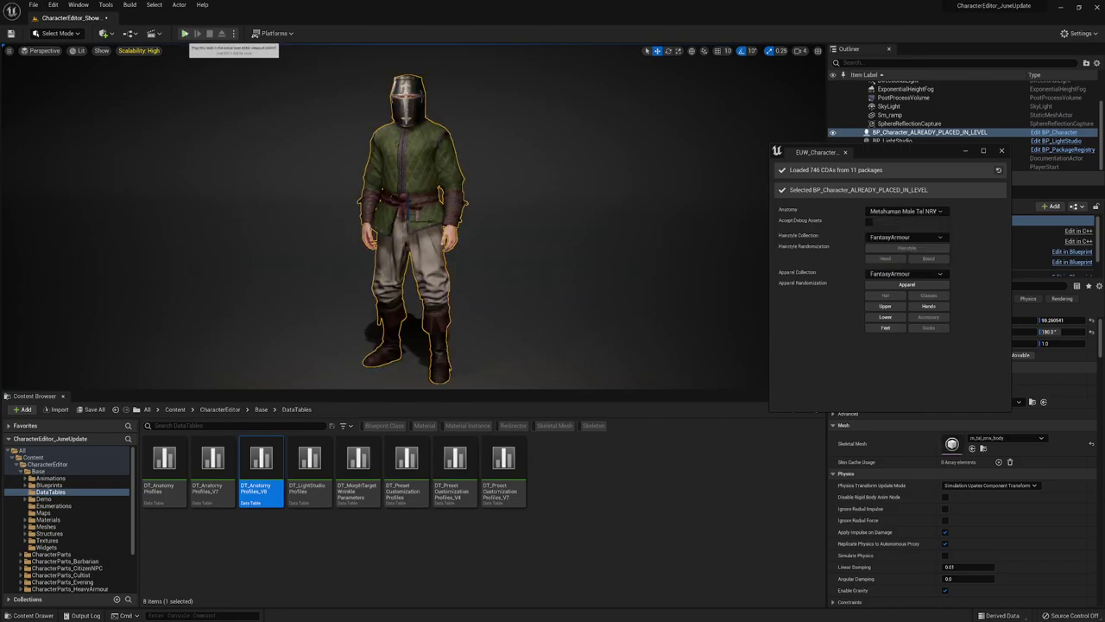
Play the level with the utility widget moved clear of the viewport, and set the in-game apparel collection to Citizens.
click(183, 33)
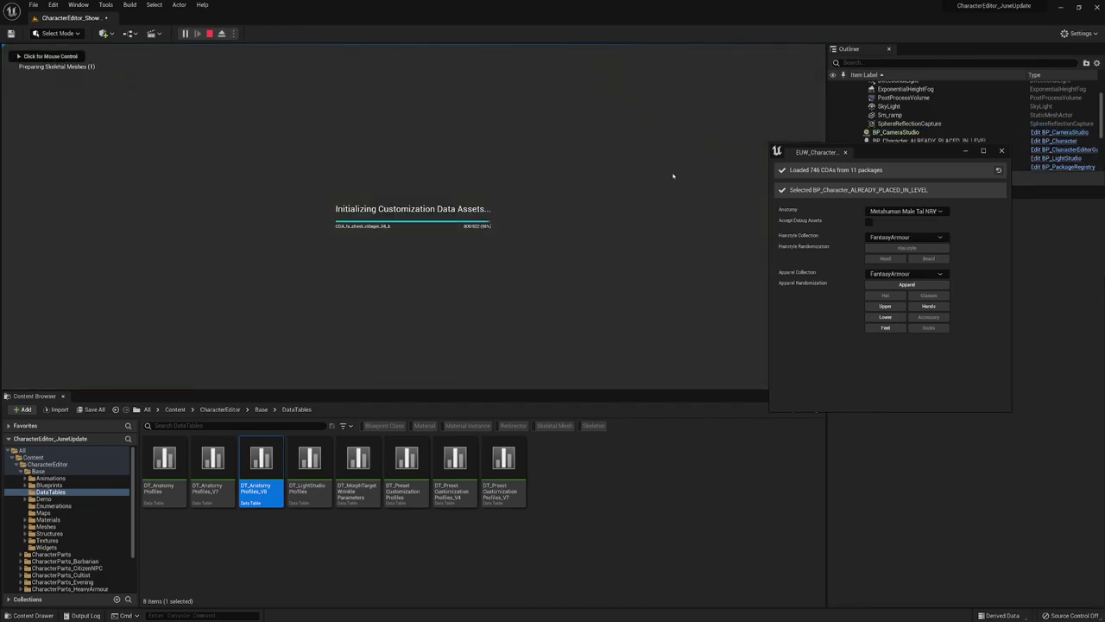
drag(895, 153, 943, 278)
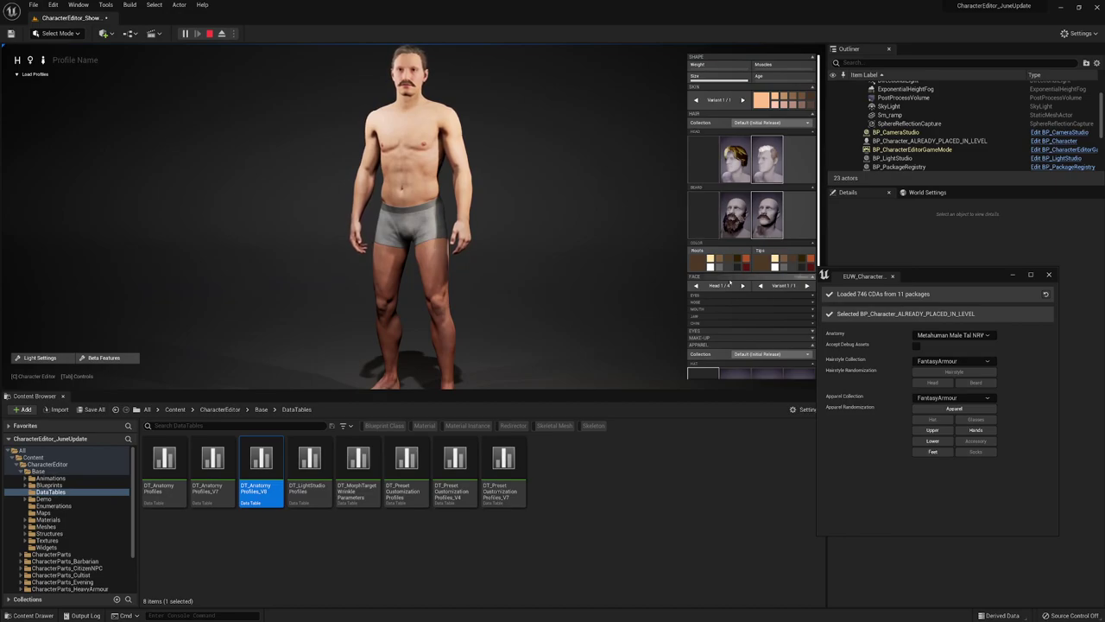
mouse_move(622, 261)
mouse_down()
mouse_move(511, 259)
mouse_move(616, 265)
mouse_up()
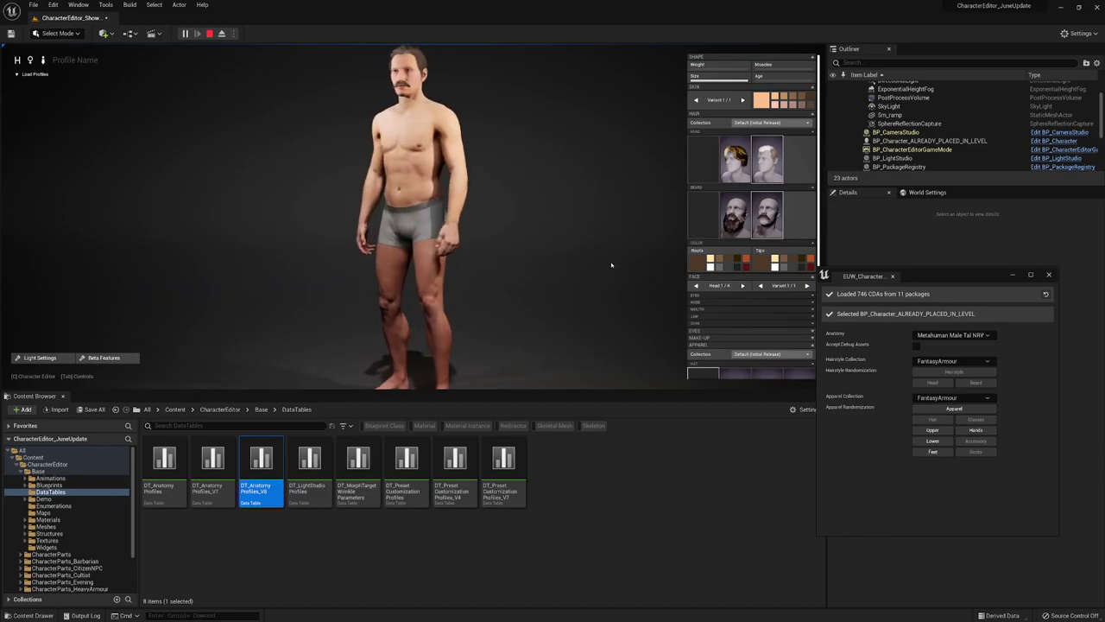
click(769, 354)
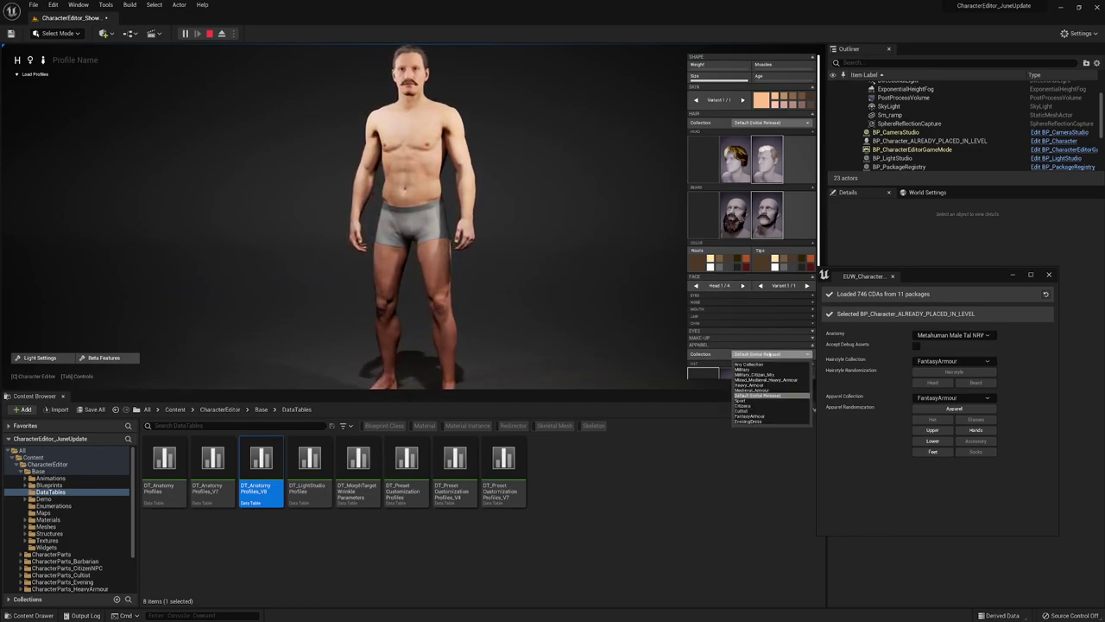
click(758, 405)
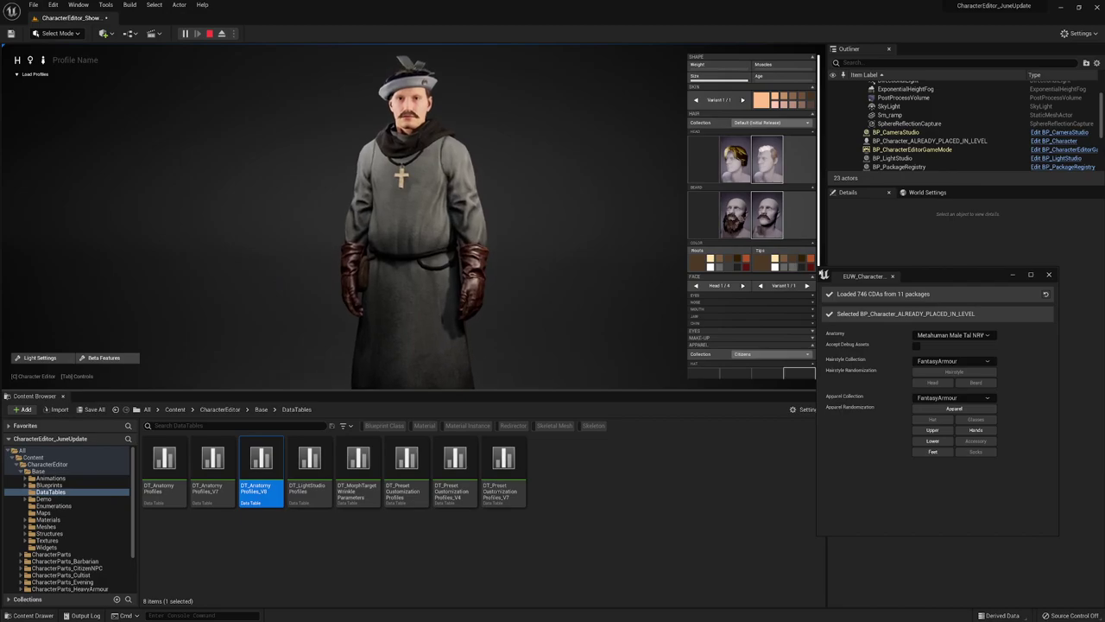
Cycle the in-game character through all four head options twice, returning to the first head.
click(743, 285)
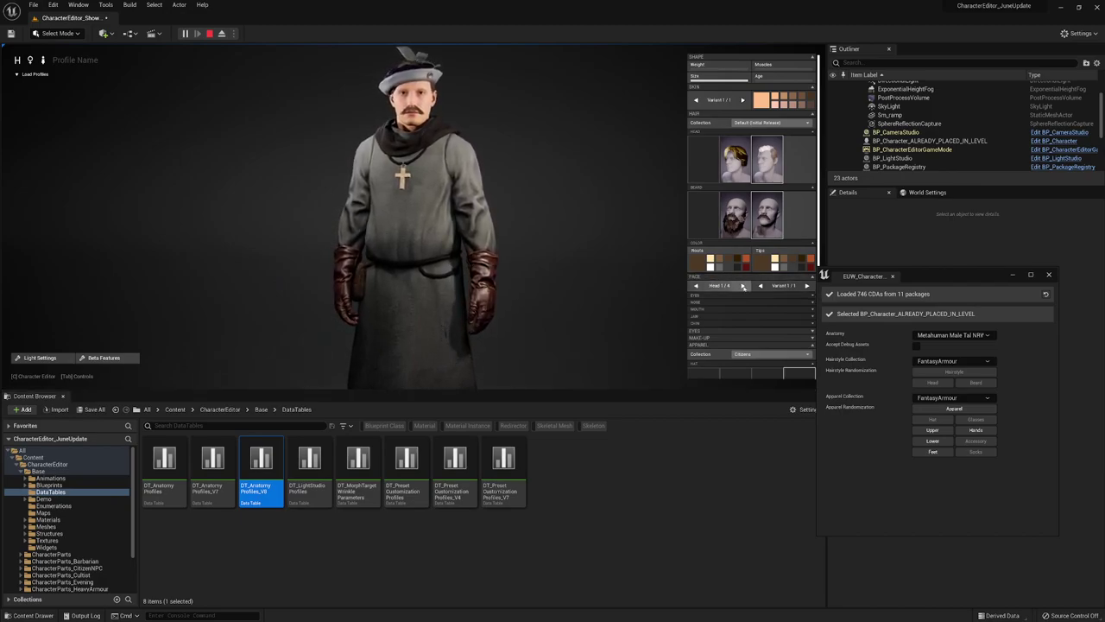
click(743, 285)
click(743, 285)
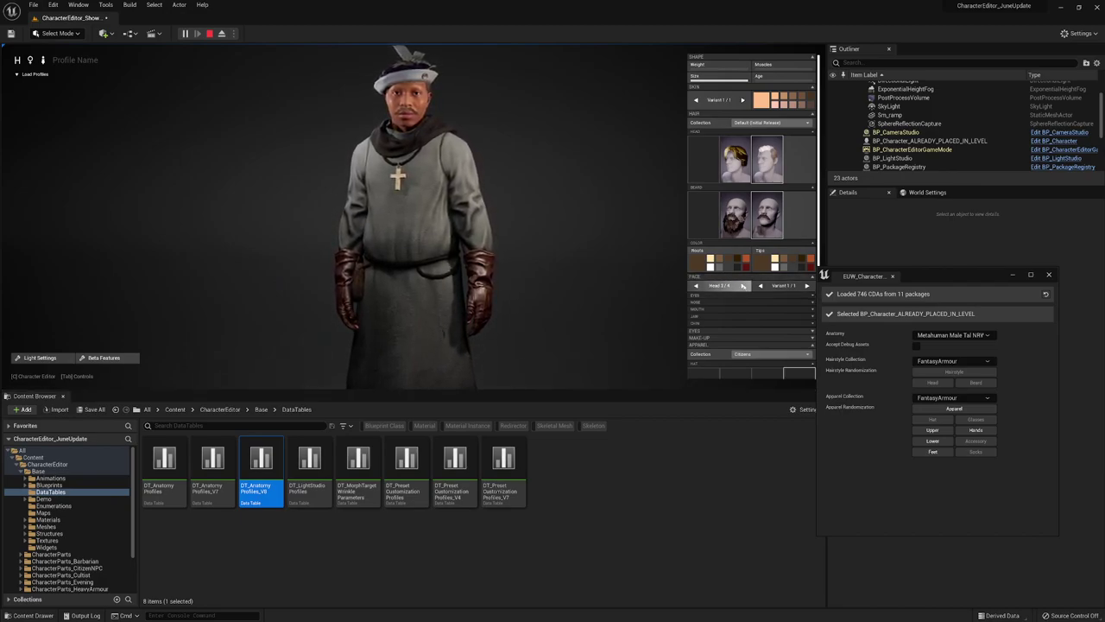
click(742, 285)
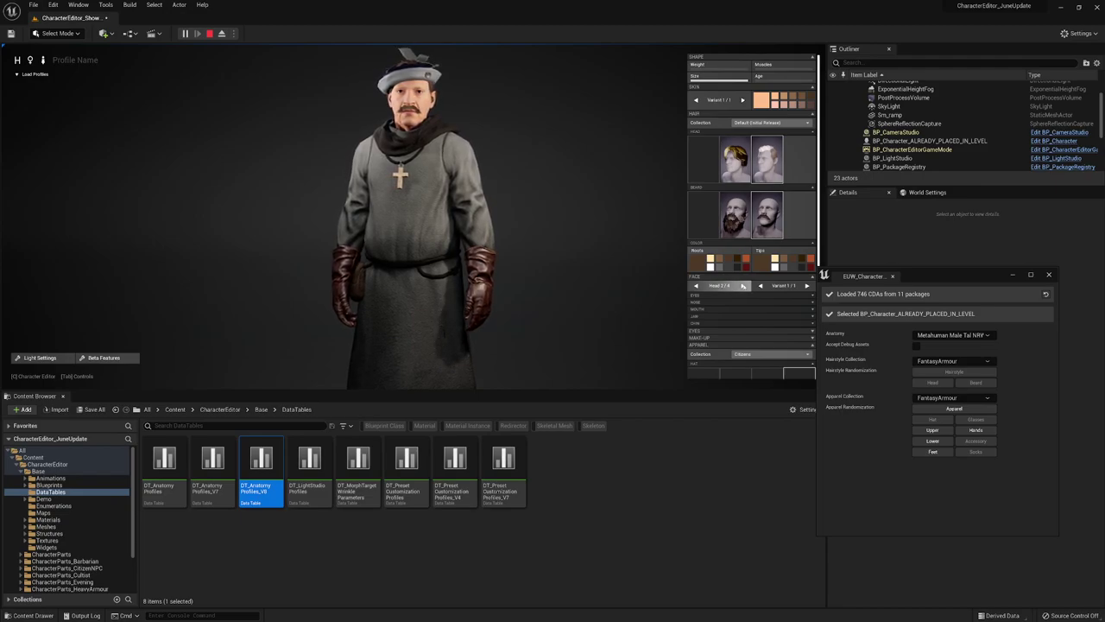
click(742, 285)
click(742, 285)
click(743, 284)
click(743, 285)
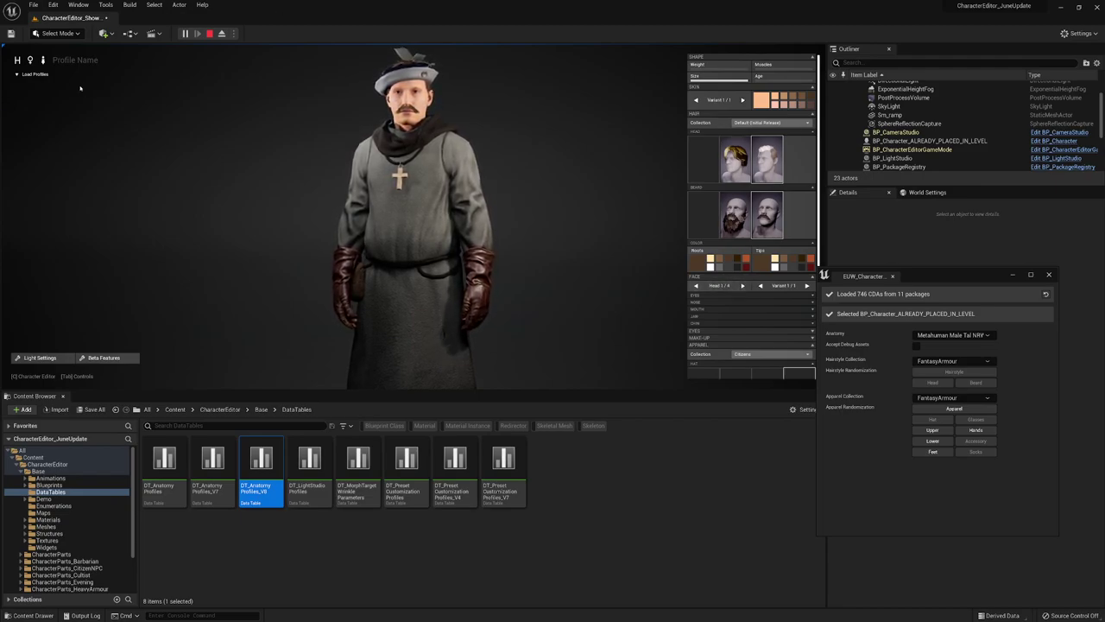
Cycle the in-game character through other anatomies with the gender toggle, including the Human male body.
click(29, 61)
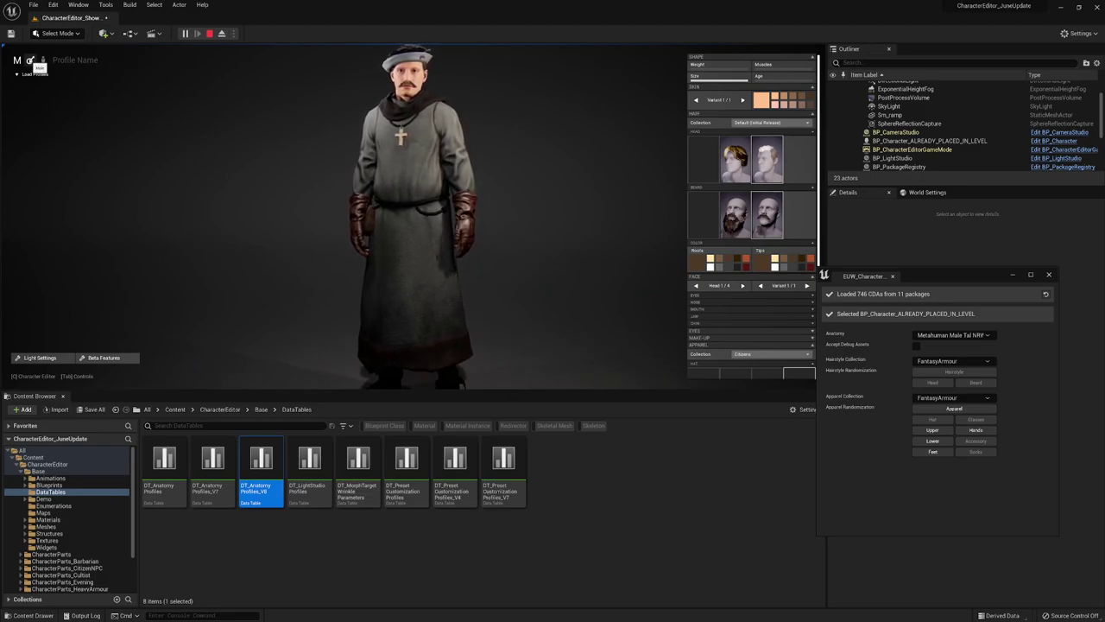
click(30, 60)
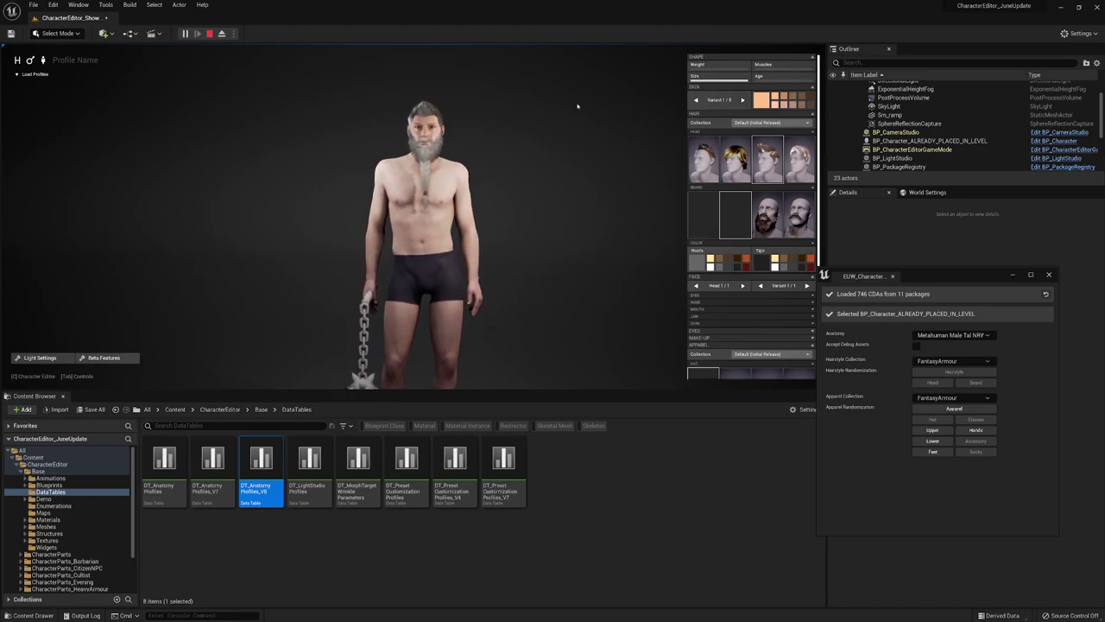
click(30, 61)
mouse_move(406, 199)
mouse_down()
mouse_move(455, 193)
mouse_move(418, 194)
mouse_up()
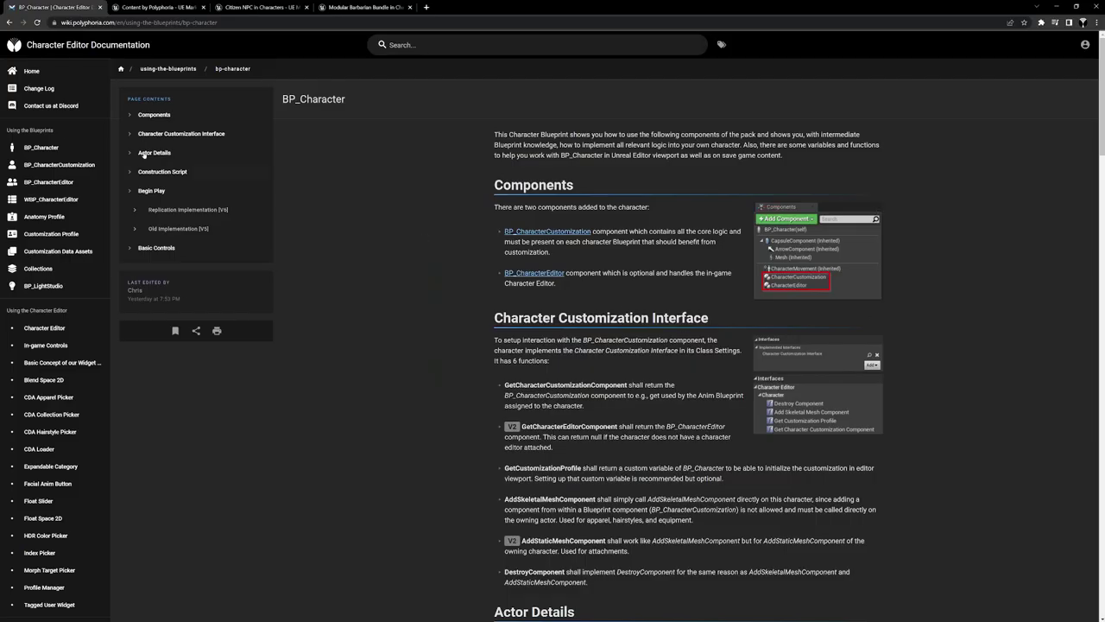
Switch to the Character Editor Documentation in the web browser, open its Home page and review the Core Component Overview.
click(31, 71)
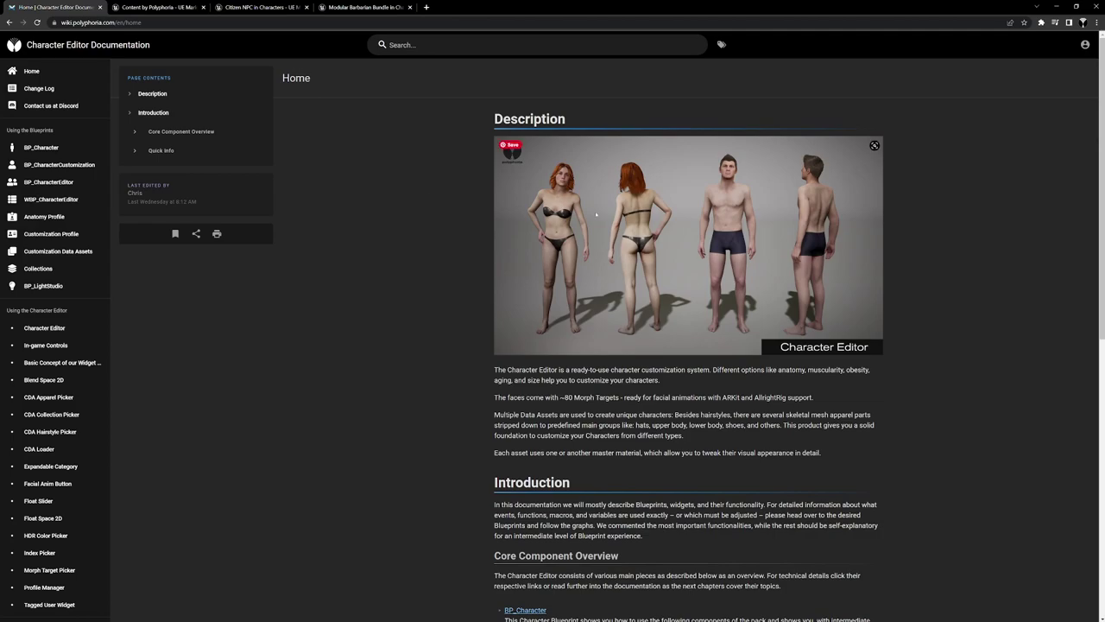
scroll(282, 281, down, 3)
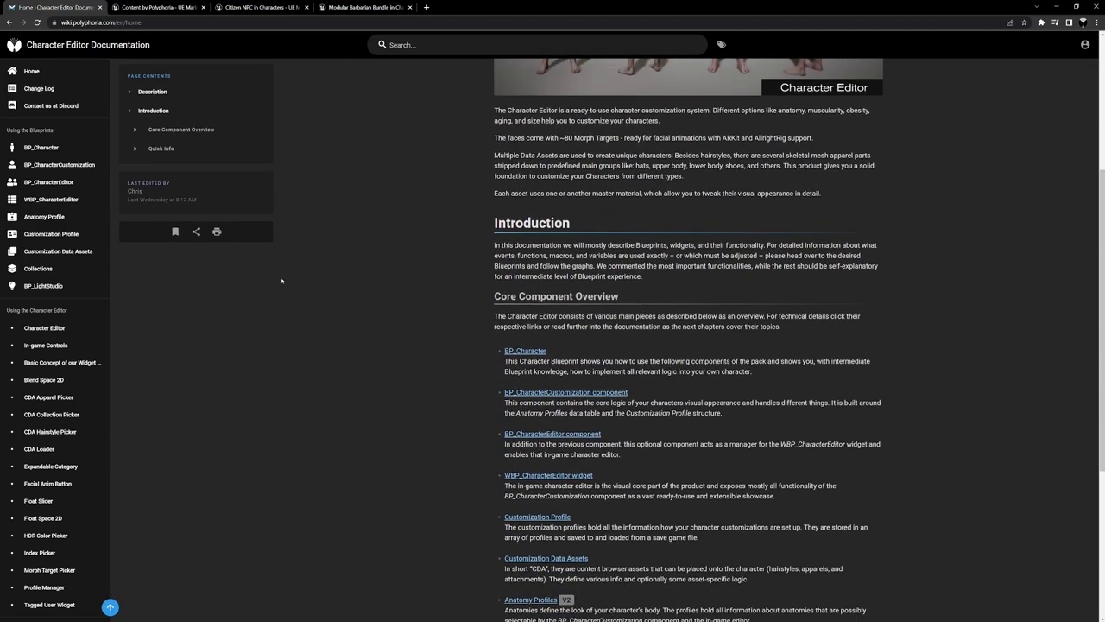
Open the BP_Character page from the component overview and look through its sections and the documentation's topic list.
click(535, 354)
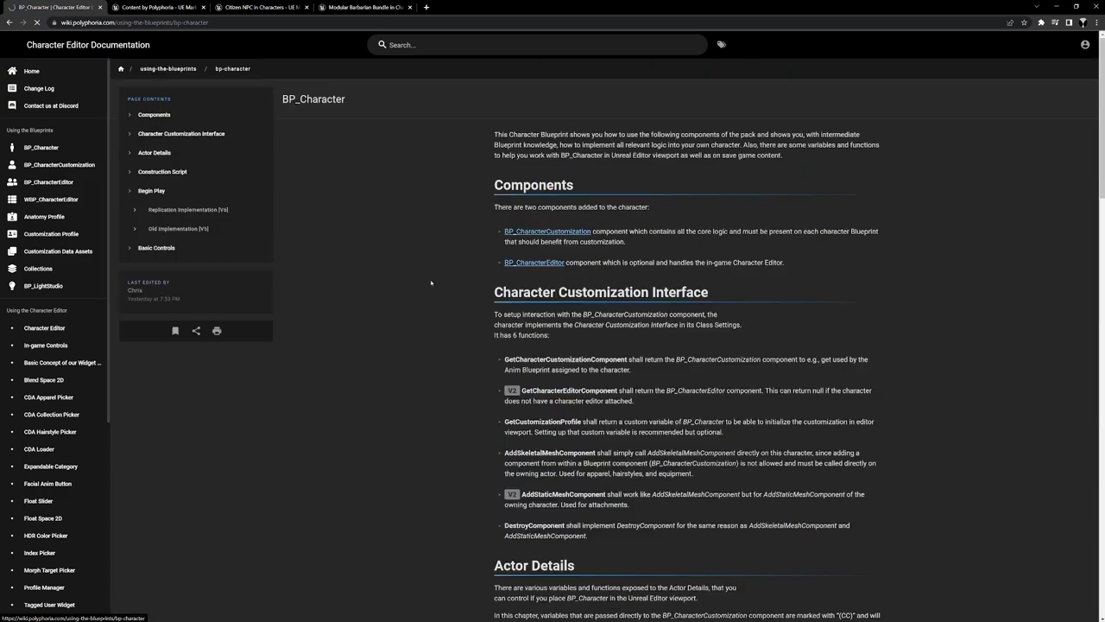
scroll(535, 354, down, 2)
scroll(602, 348, down, 3)
scroll(602, 348, up, 6)
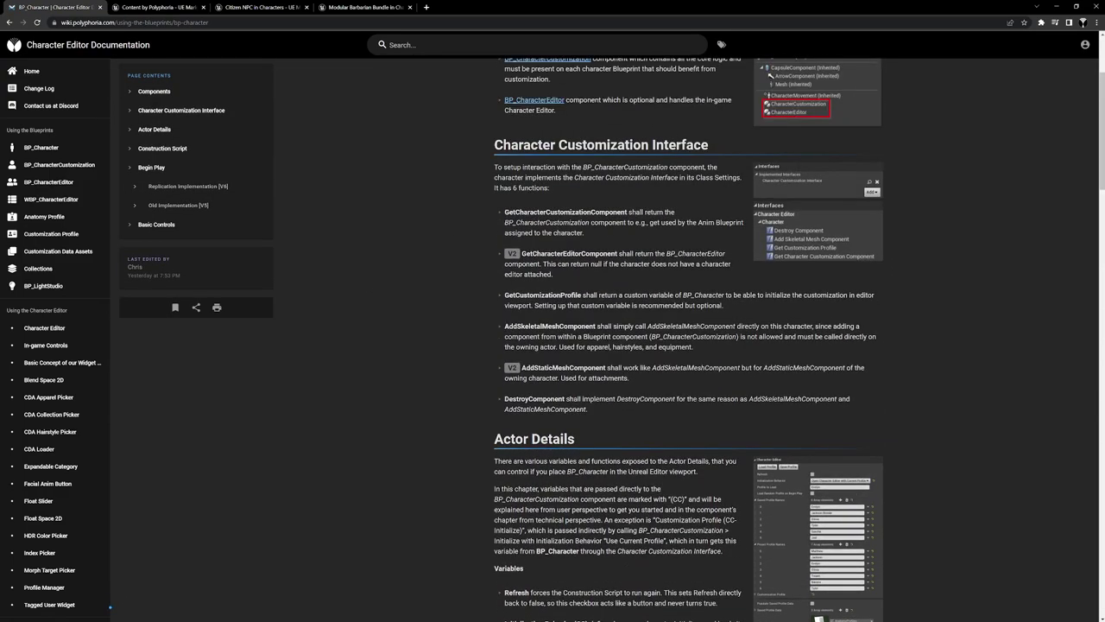
scroll(602, 348, down, 2)
scroll(39, 402, down, 2)
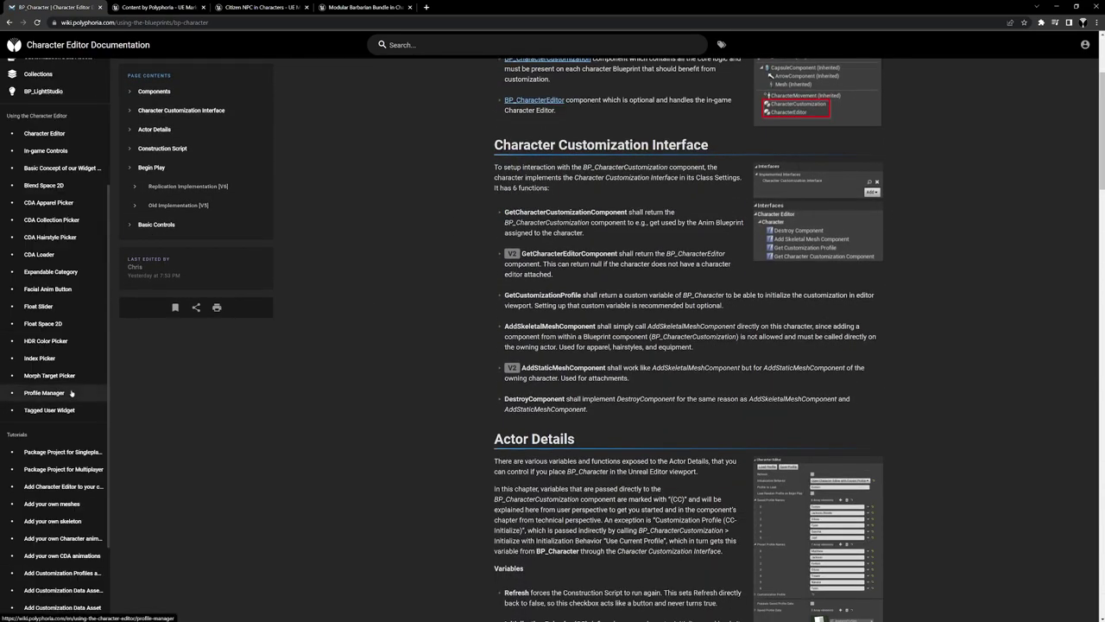
scroll(36, 403, up, 6)
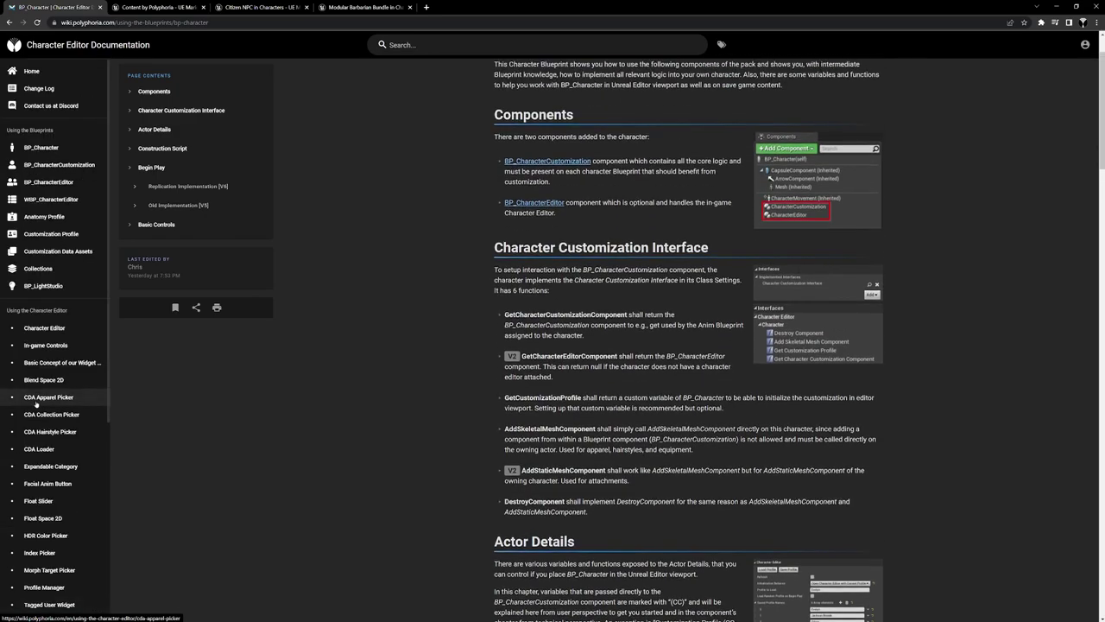
View the Basic Concept of our Widget Blueprints page, and return to BP_Character to review its components and interface sections.
click(54, 363)
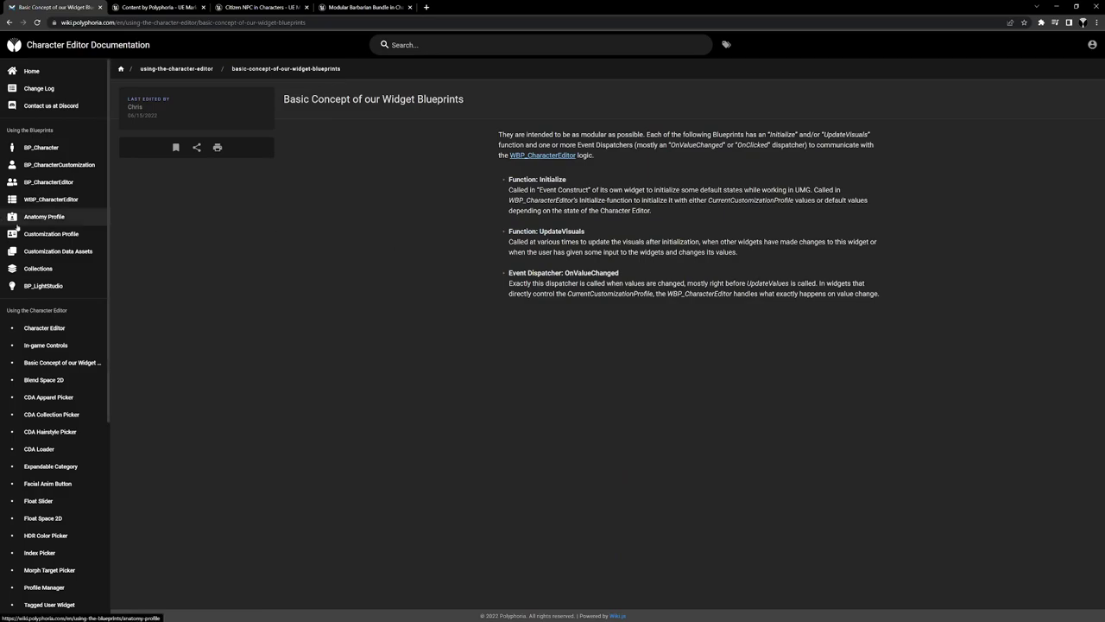
click(41, 147)
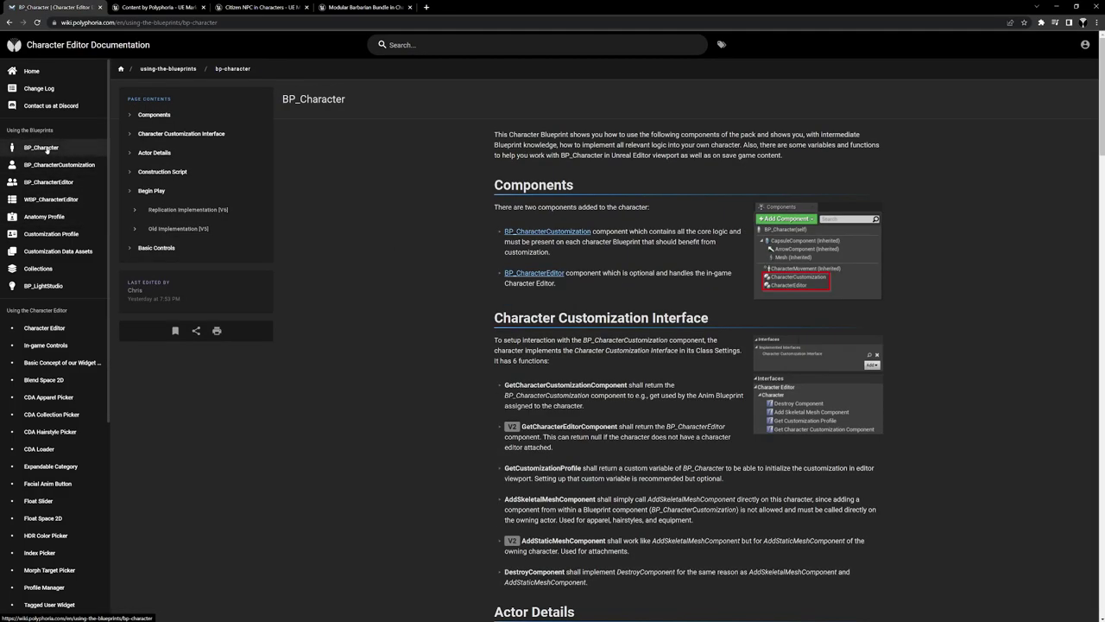
scroll(625, 378, down, 4)
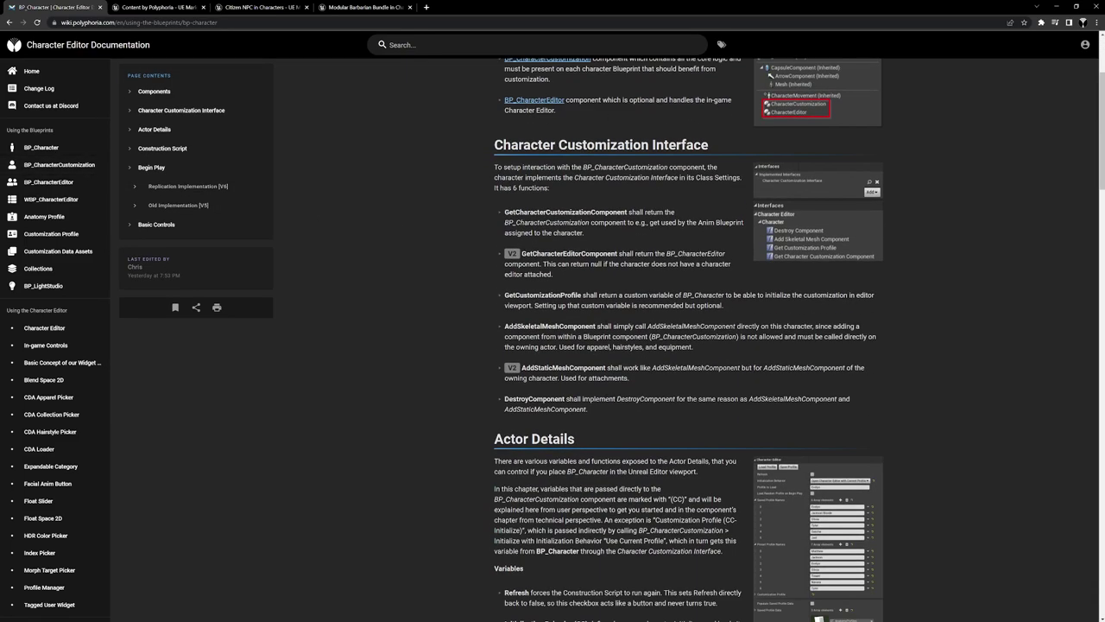
scroll(625, 377, up, 4)
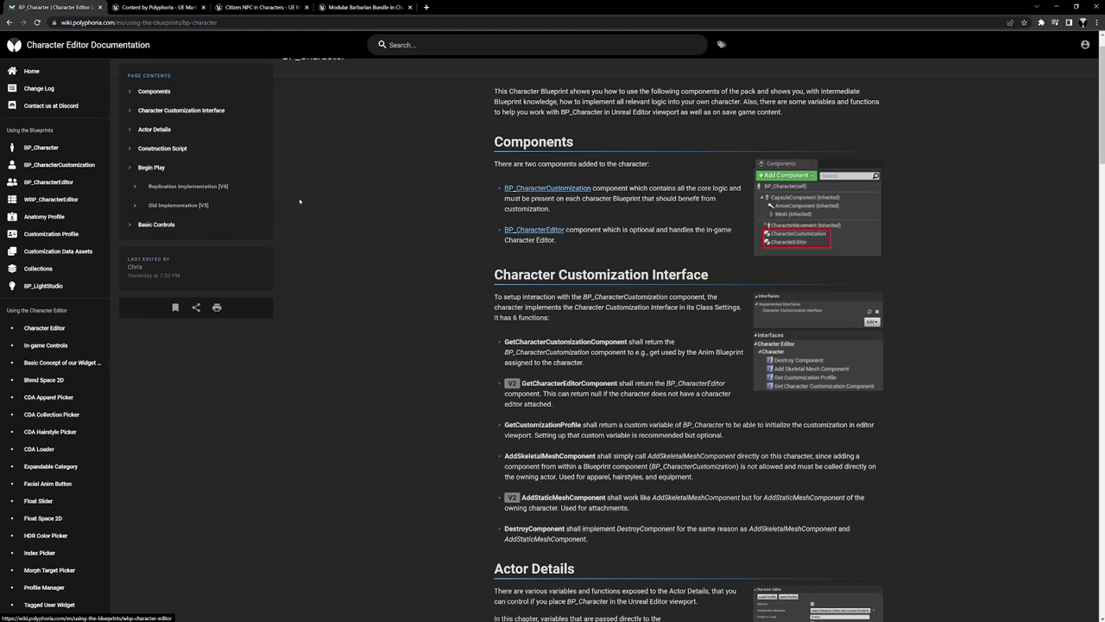
Look through BP_Character's Actor Details and the list of tutorials, and open the BP_CharacterEditor page.
scroll(640, 218, down, 5)
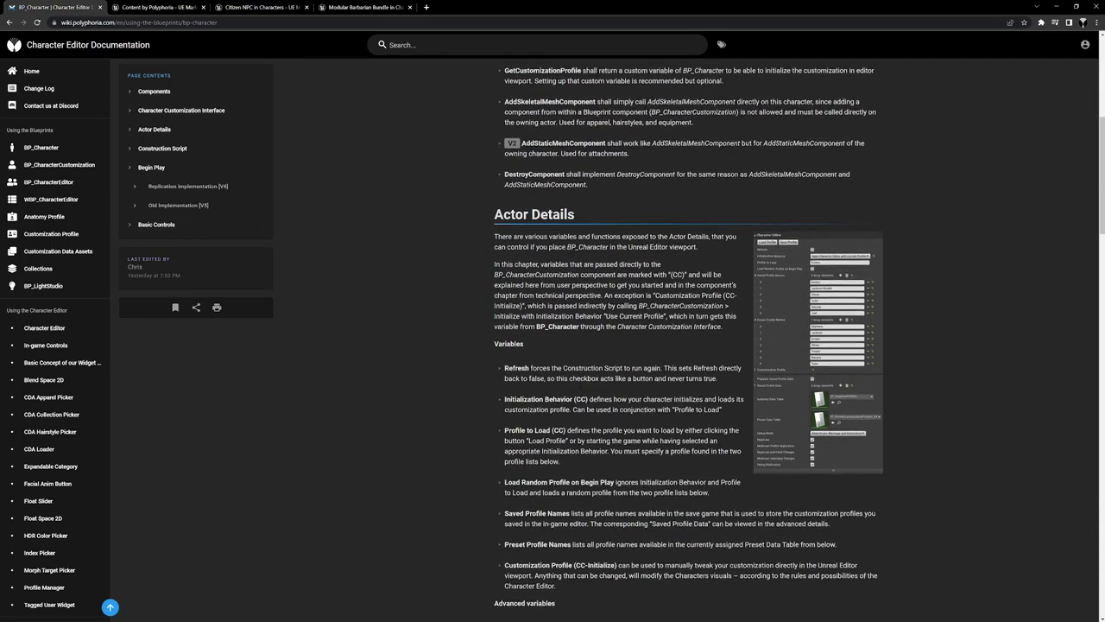
scroll(682, 345, up, 2)
scroll(41, 421, down, 2)
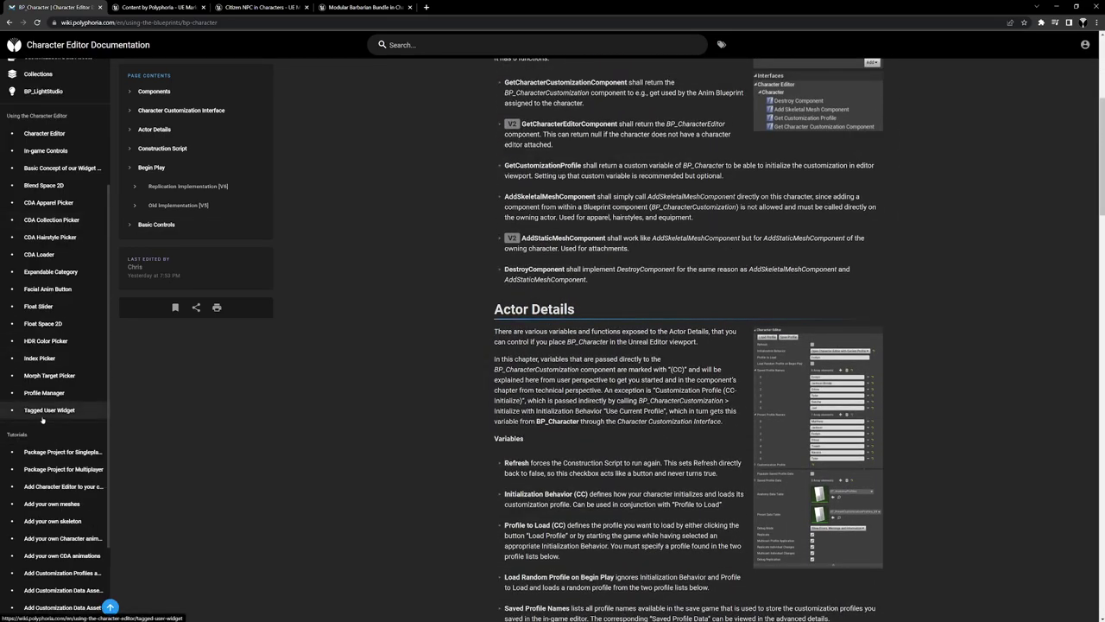
scroll(41, 420, up, 5)
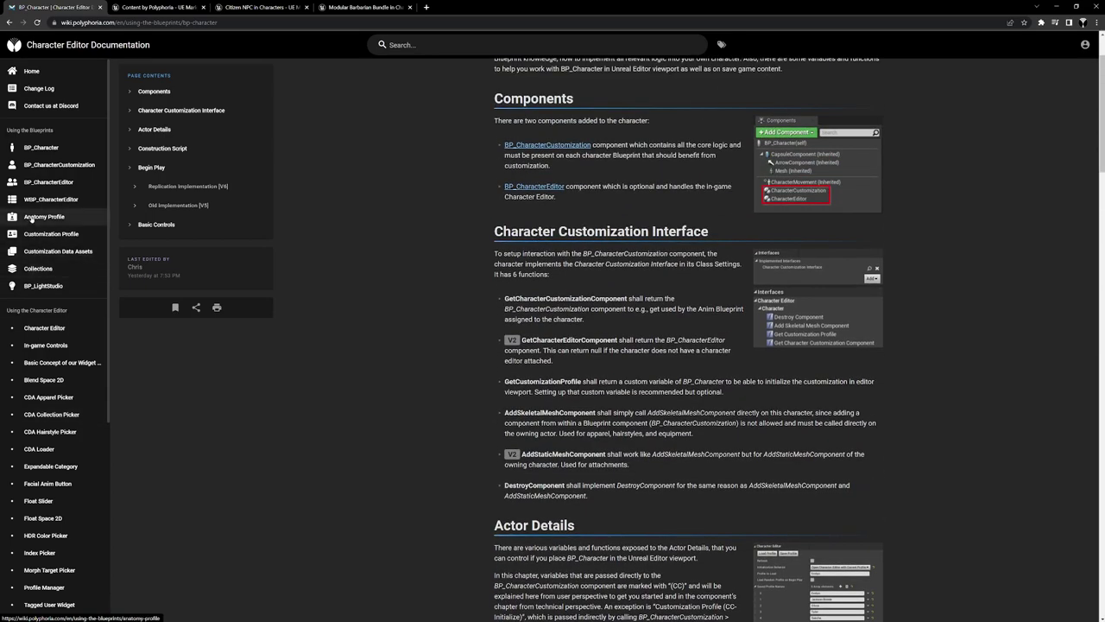
click(49, 183)
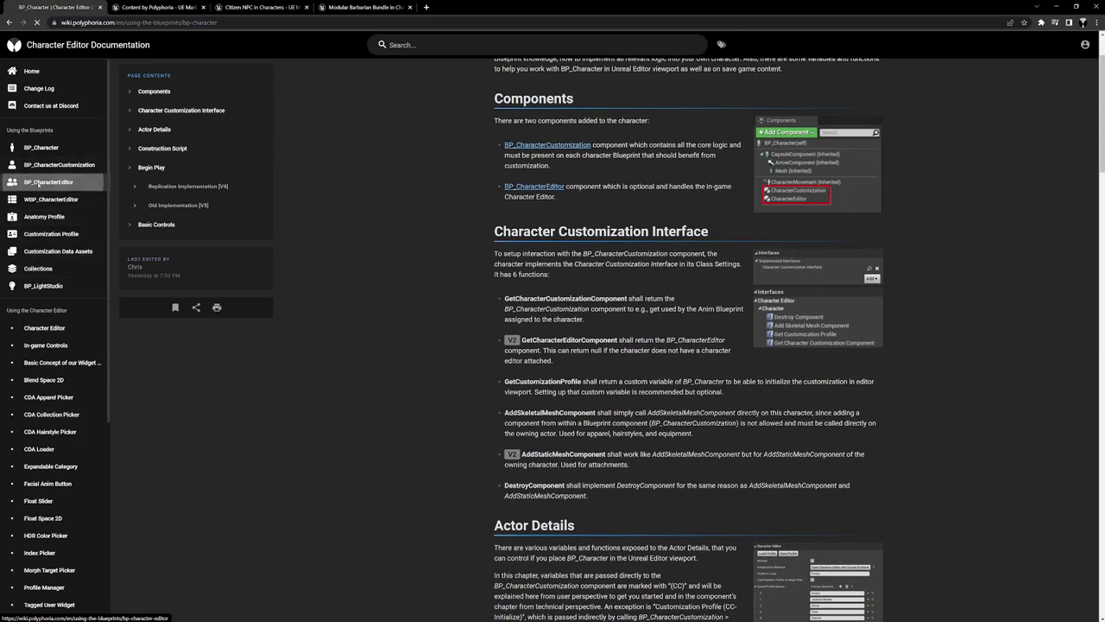